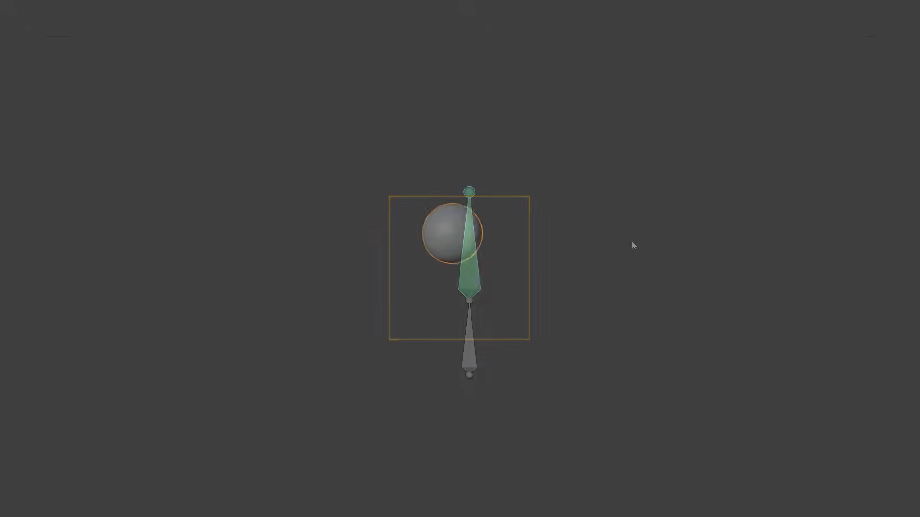
Try rotating the upper bone of the armature toward the horizontal.
{"action": "key", "text": "r"}
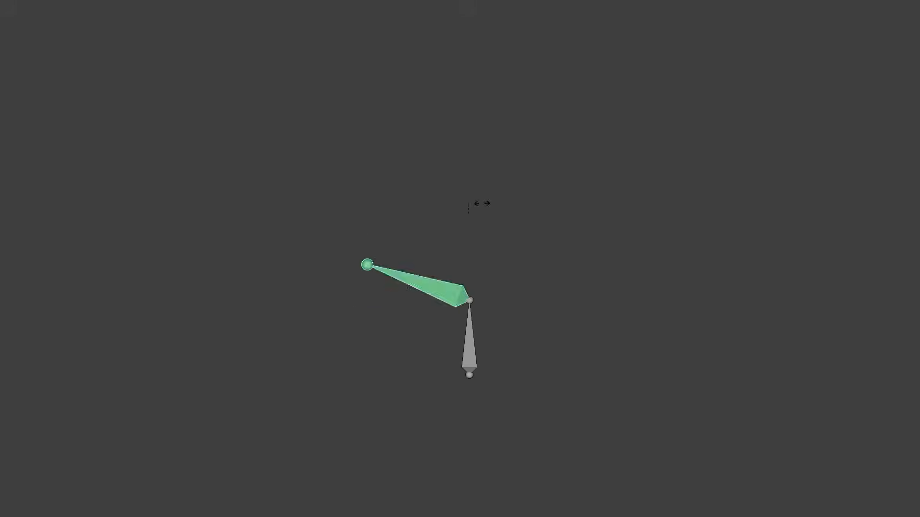
{"action": "key", "text": "Escape"}
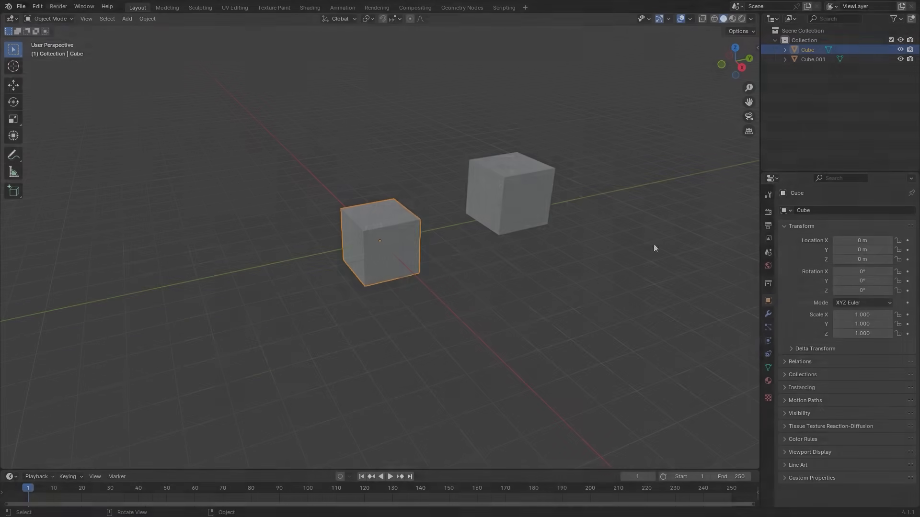
Add a Track To constraint to Cube with Cube.001 as its target, and start moving Cube.001 to test the tracking.
{"action": "left_click", "coordinate": [768, 355]}
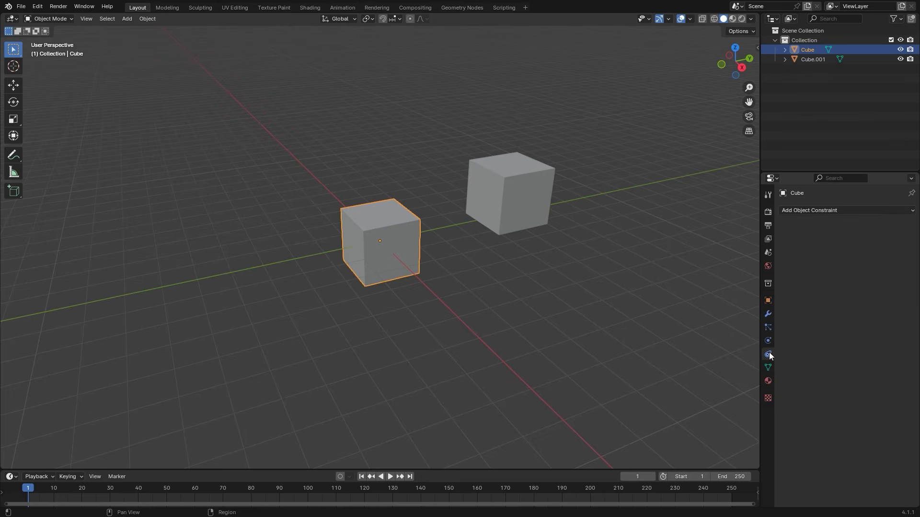
{"action": "left_click", "coordinate": [859, 212]}
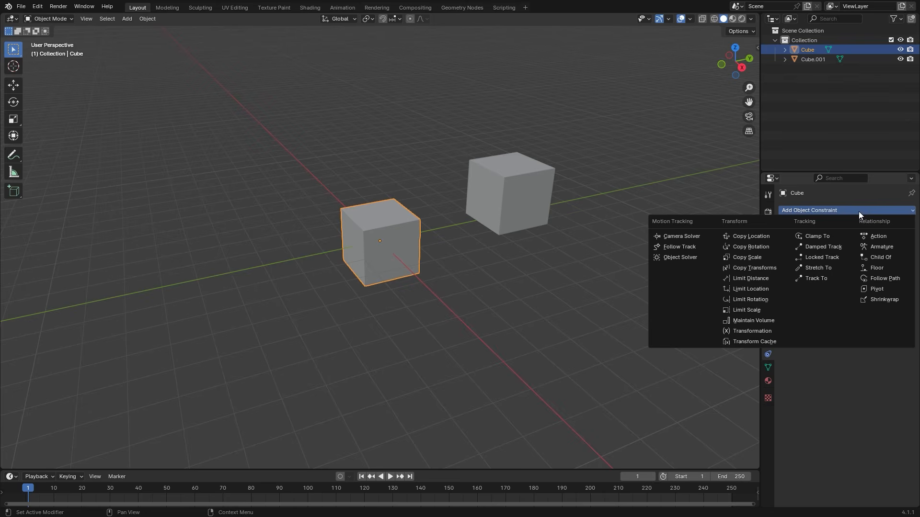
{"action": "left_click", "coordinate": [817, 279]}
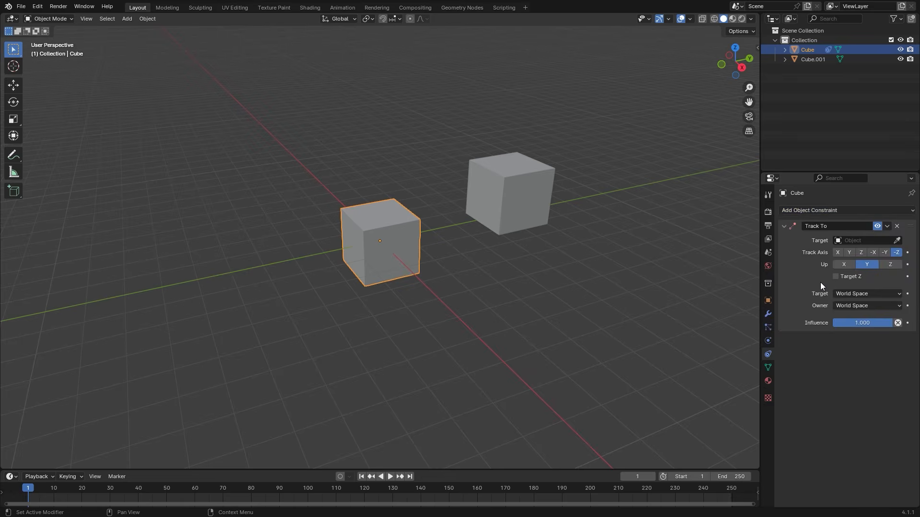
{"action": "left_click", "coordinate": [897, 240]}
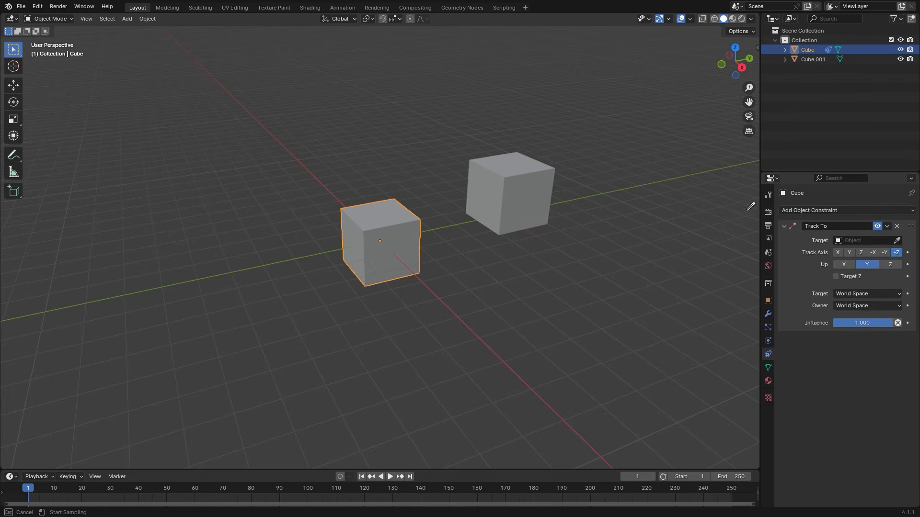
{"action": "left_click", "coordinate": [522, 173]}
{"action": "left_click", "coordinate": [523, 175]}
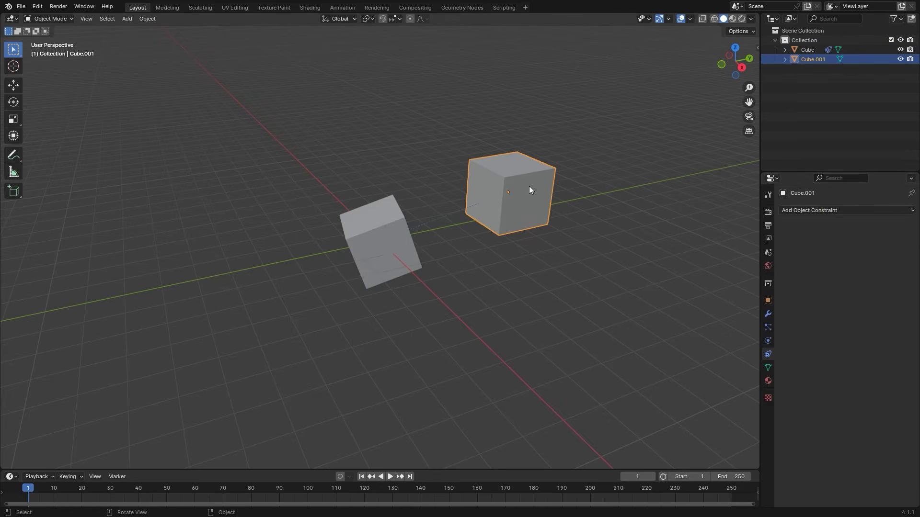
{"action": "key", "text": "g"}
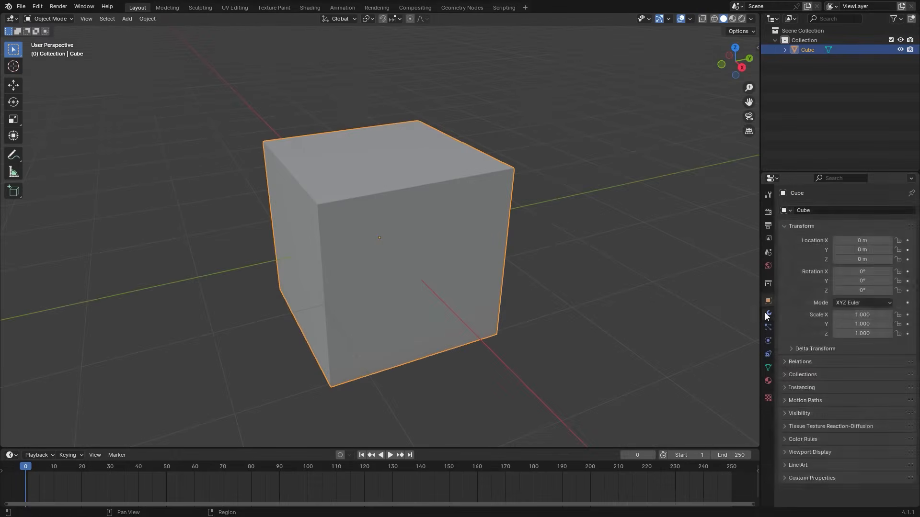
Add a Subdivision Surface modifier to the cube.
{"action": "left_click", "coordinate": [767, 314]}
{"action": "left_click", "coordinate": [856, 214]}
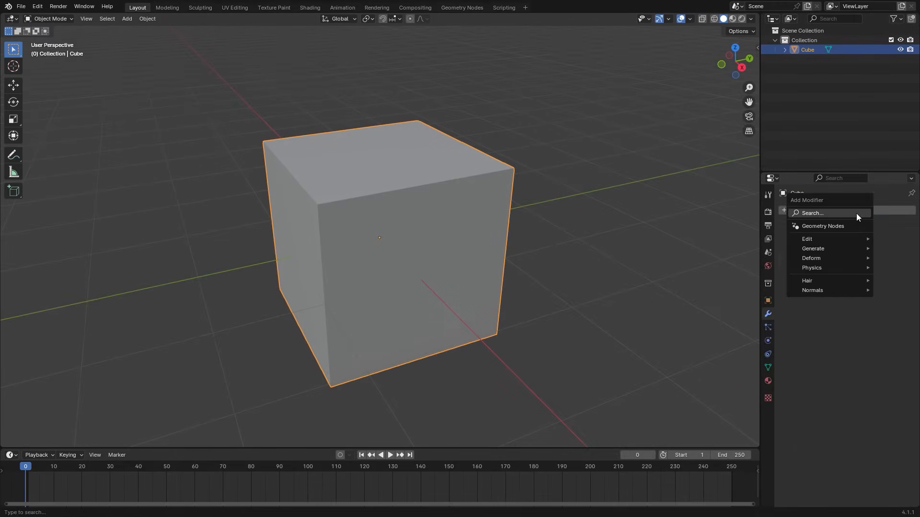
{"action": "type", "text": "su"}
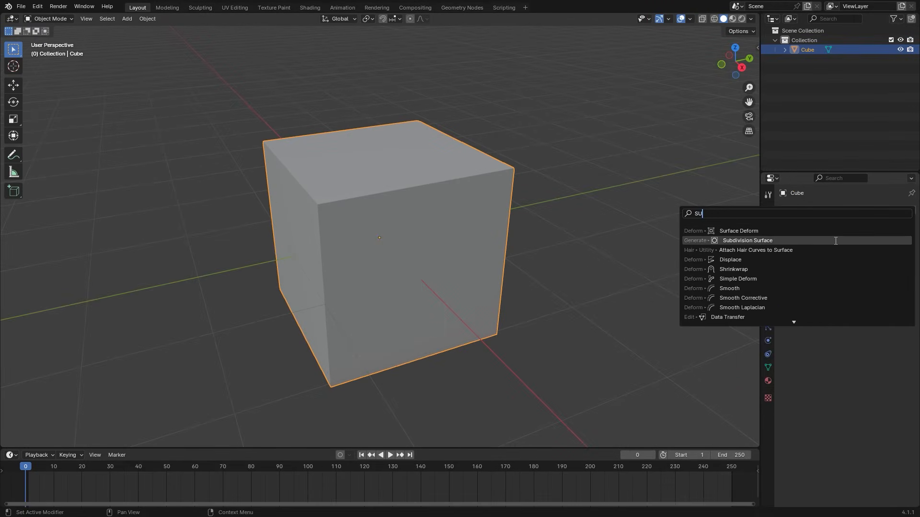
{"action": "left_click", "coordinate": [835, 241]}
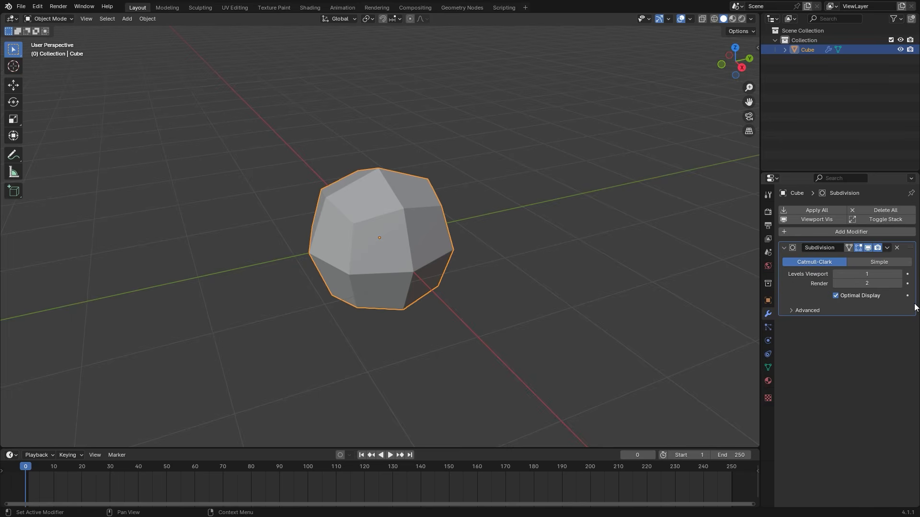
Keyframe the Subdivision modifier's viewport levels at 1 on frame 0 and at 3 on frame 10.
{"action": "left_click", "coordinate": [908, 273]}
{"action": "left_click_drag", "start_coordinate": [26, 468], "coordinate": [54, 467]}
{"action": "left_click", "coordinate": [899, 274]}
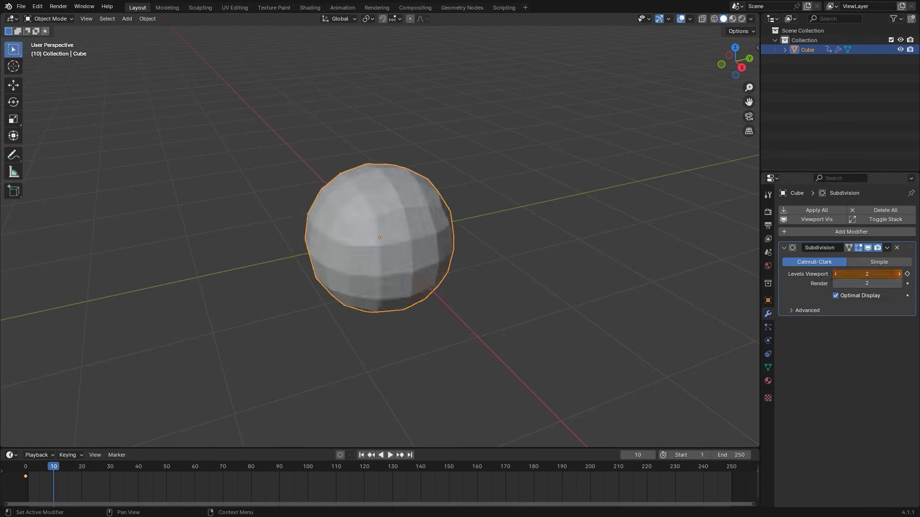
{"action": "left_click", "coordinate": [900, 273]}
{"action": "left_click", "coordinate": [907, 274]}
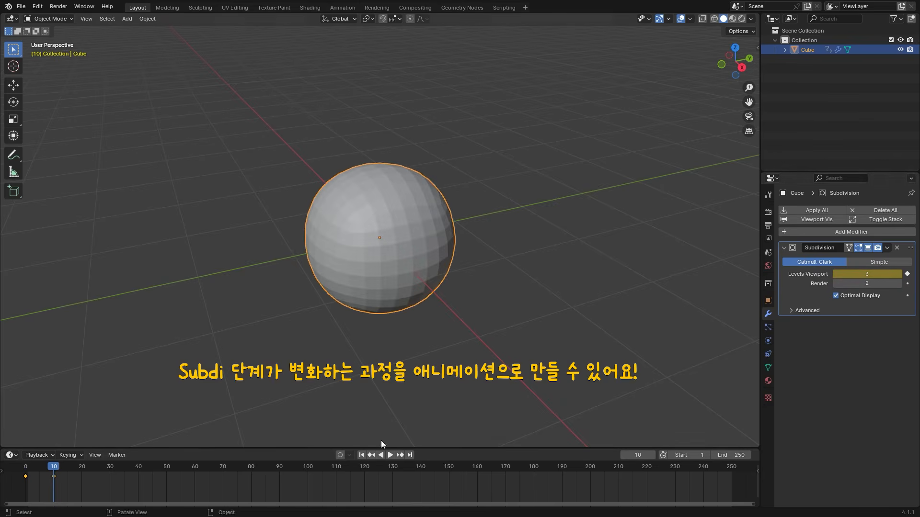
Play the subdivision level animation from the start of the timeline.
{"action": "left_click_drag", "start_coordinate": [53, 465], "coordinate": [28, 474]}
{"action": "key", "text": "space"}
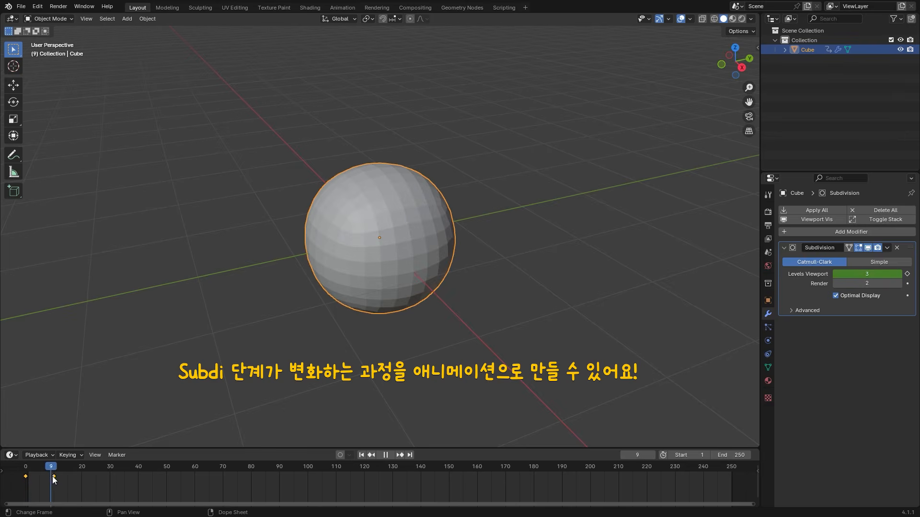
{"action": "key", "text": "space"}
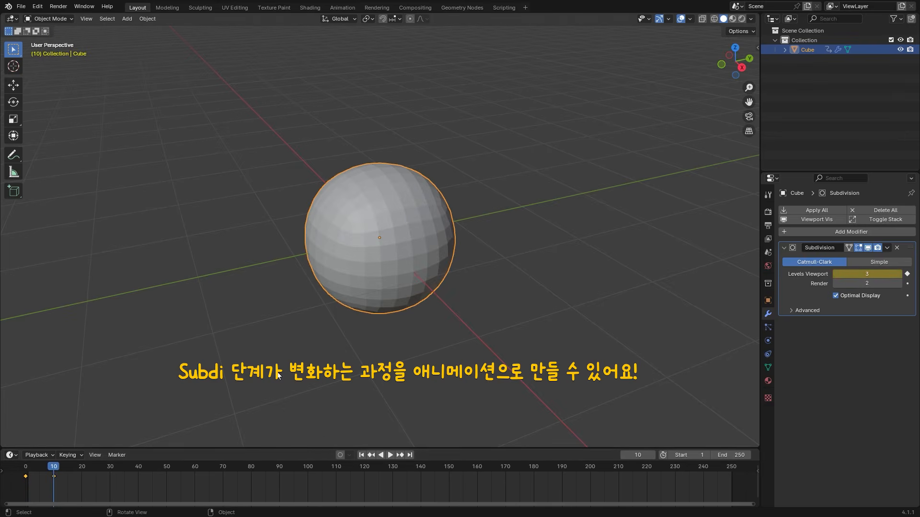
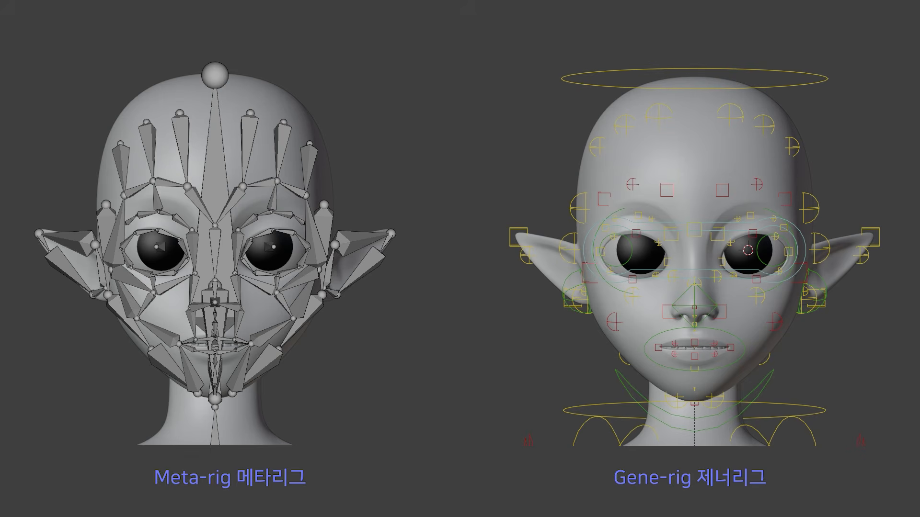
Move the meta-rig's cheek bone end beside the mouth corner up and outward.
{"action": "left_click", "coordinate": [256, 341]}
{"action": "key", "text": "g"}
{"action": "left_click", "coordinate": [272, 319]}
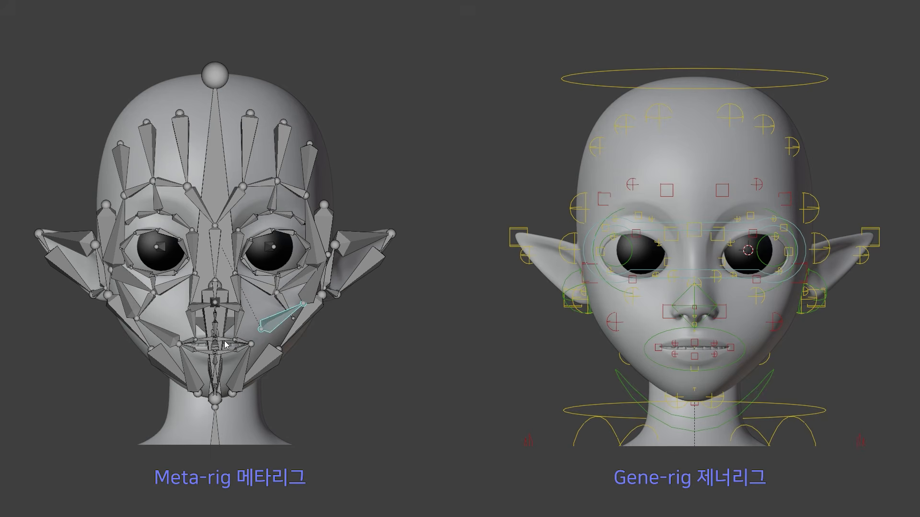
Rotate the meta-rig's lip bone next to the mouth's centre and reposition the neighbouring cheek bone.
{"action": "left_click", "coordinate": [227, 340]}
{"action": "key", "text": "r"}
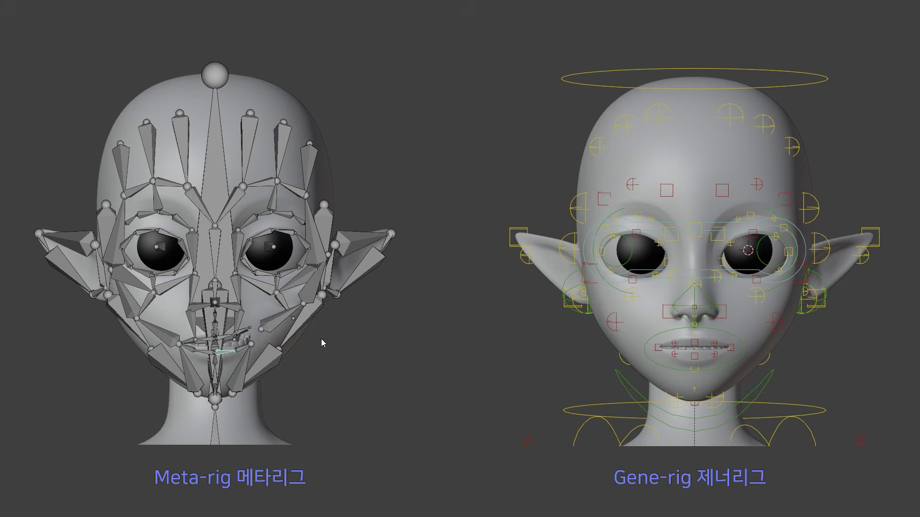
{"action": "left_click", "coordinate": [259, 325]}
{"action": "left_click", "coordinate": [265, 326]}
{"action": "key", "text": "g"}
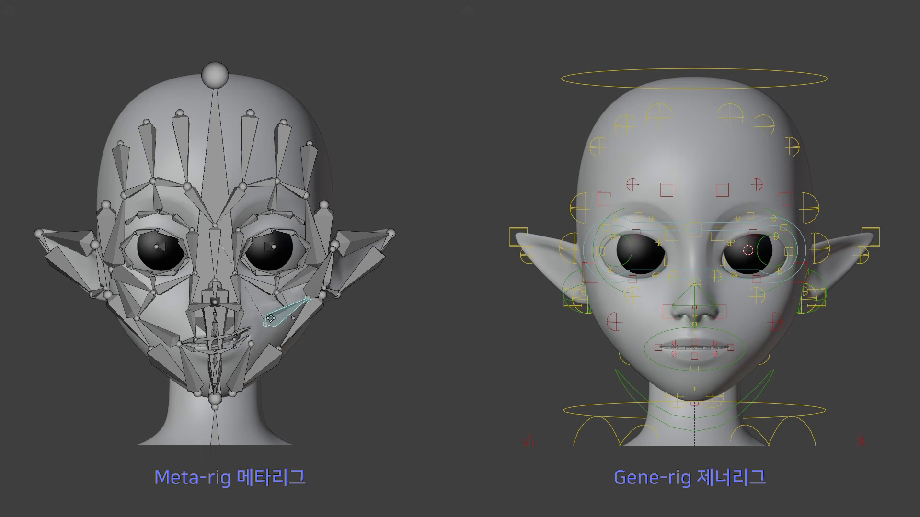
Scale the meta-rig's upper and lower lip bones near the raised mouth corner toward the cheek bone.
{"action": "left_click", "coordinate": [247, 330]}
{"action": "key", "text": "s"}
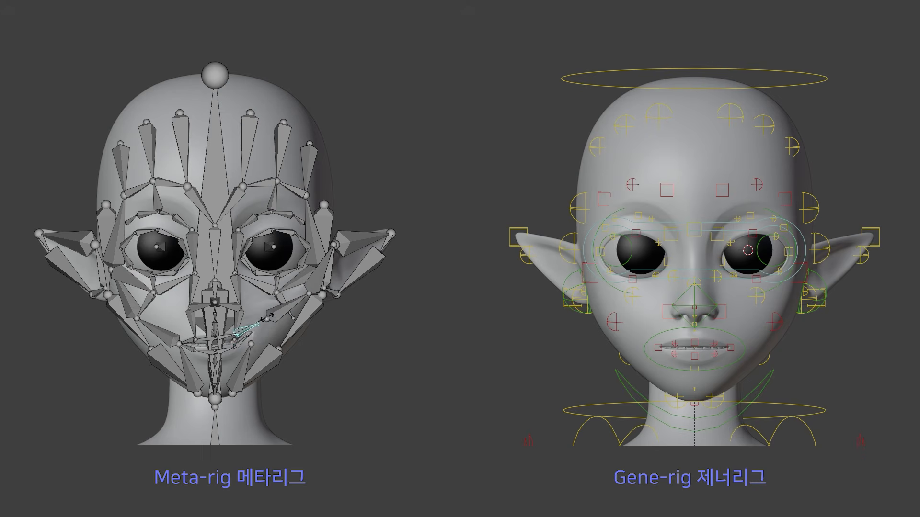
{"action": "left_click", "coordinate": [260, 321]}
{"action": "left_click", "coordinate": [244, 339]}
{"action": "key", "text": "s"}
{"action": "left_click", "coordinate": [271, 336]}
Move the generated rig's mouth corner control up and outward to pull the lips into a one-sided smile.
{"action": "left_click", "coordinate": [730, 347]}
{"action": "key", "text": "g"}
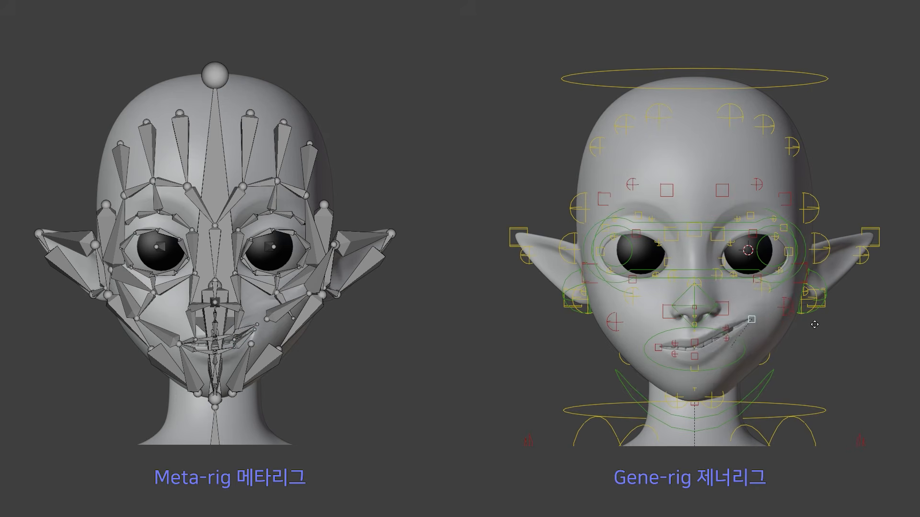
{"action": "left_click", "coordinate": [817, 334]}
{"action": "key", "text": "g"}
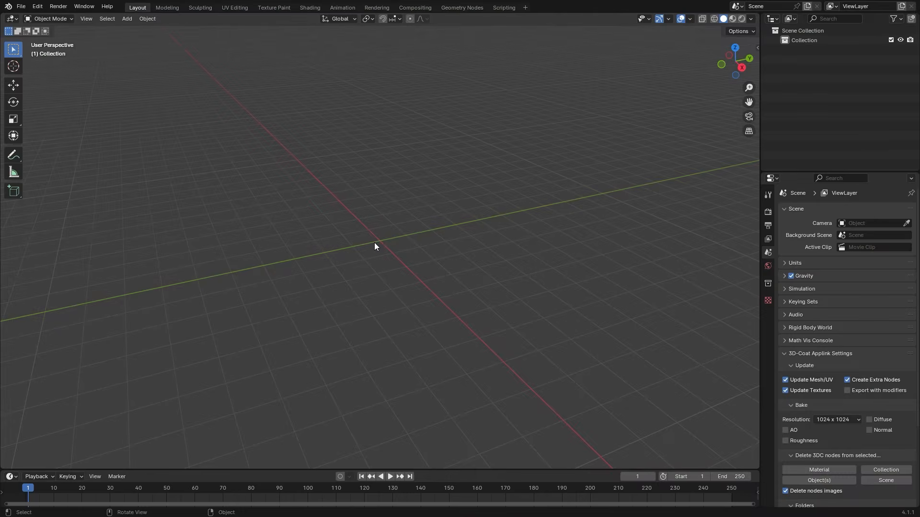
Look at the armature options for new objects and search the add-on preferences for "rig" to check the Rigify add-on.
{"action": "key", "text": "shift+a"}
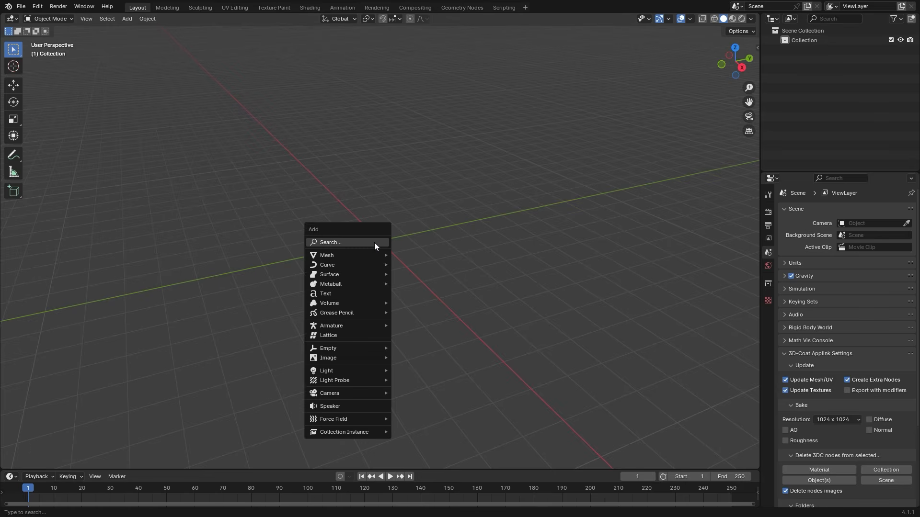
{"action": "mouse_move", "coordinate": [372, 326]}
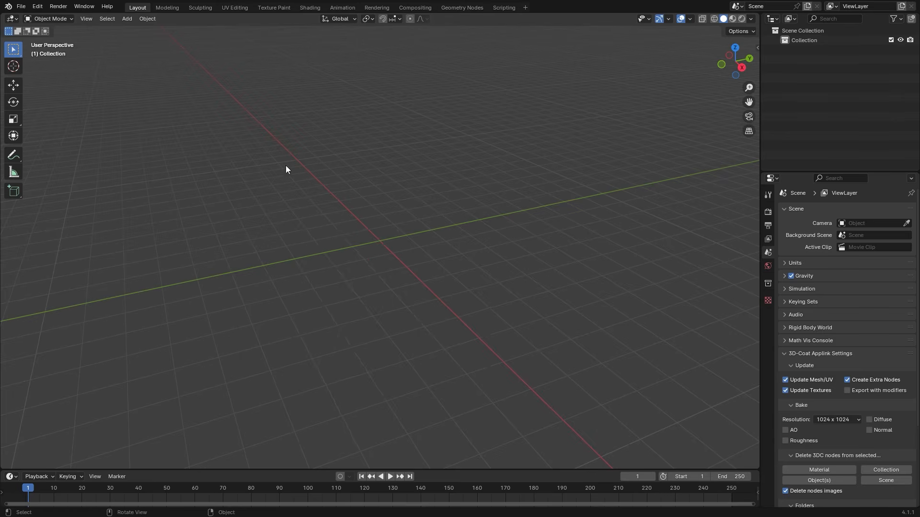
{"action": "left_click", "coordinate": [42, 7]}
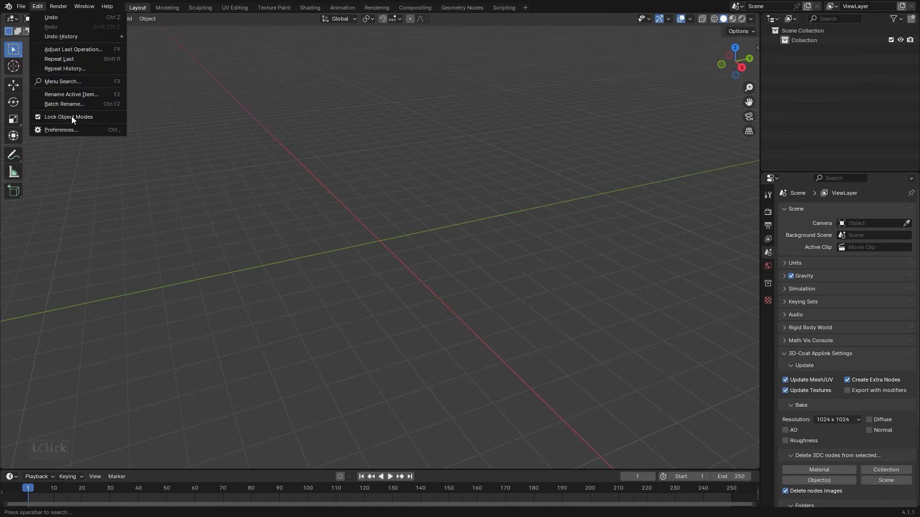
{"action": "left_click", "coordinate": [72, 128]}
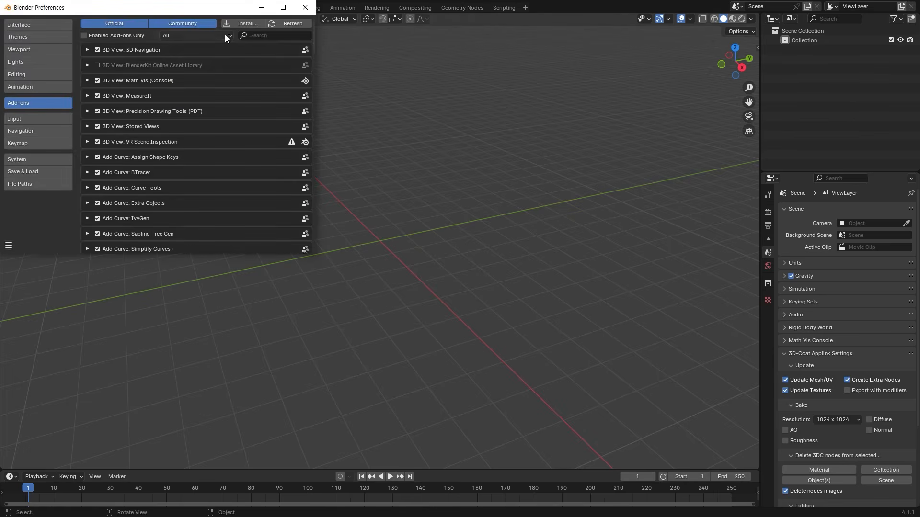
{"action": "left_click", "coordinate": [266, 36]}
{"action": "type", "text": "rig"}
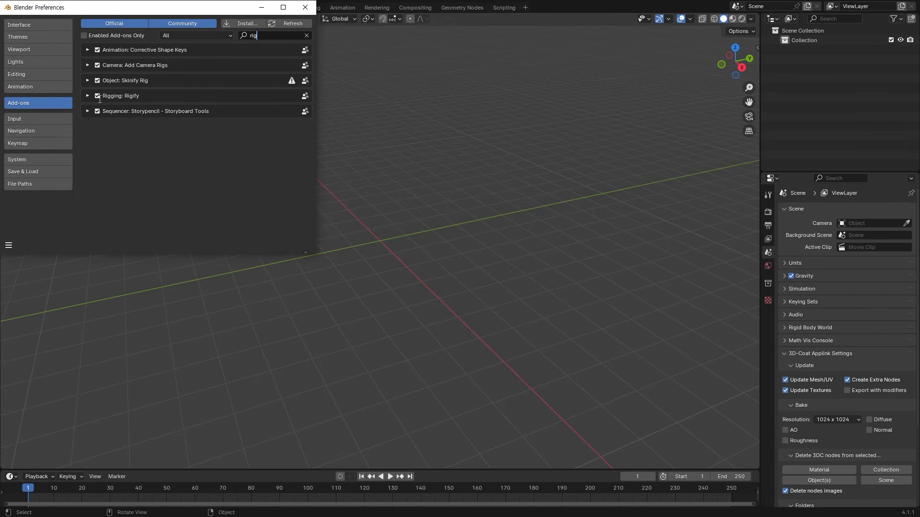
{"action": "left_click", "coordinate": [104, 97]}
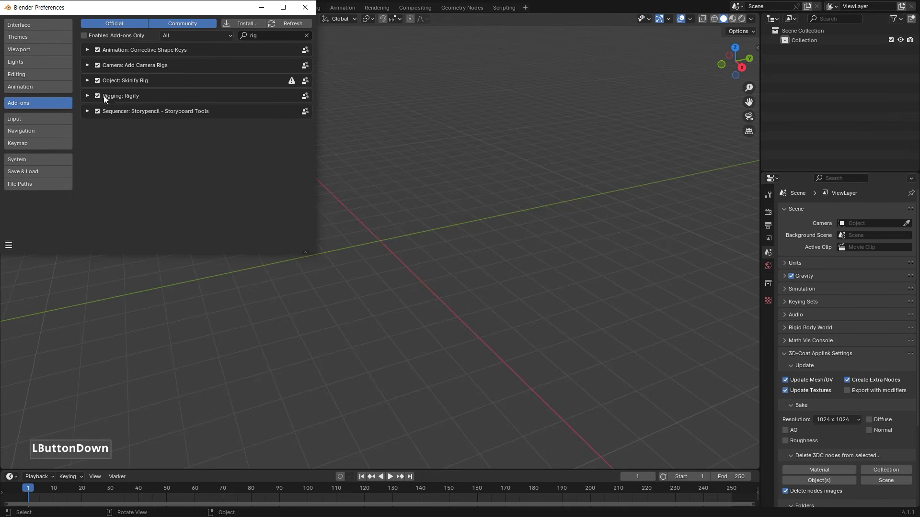
{"action": "left_click", "coordinate": [305, 7]}
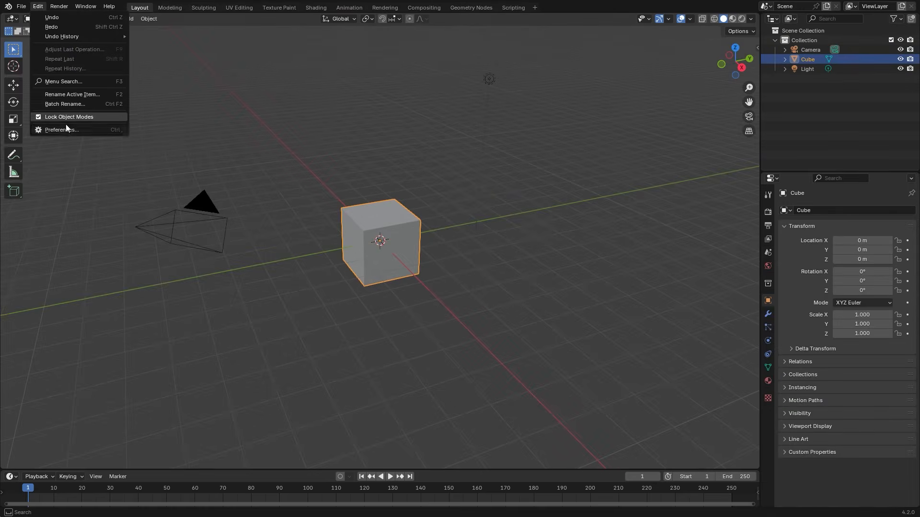
In Blender 4.2, check Rigify in the add-on preferences and look at the Rigify Meta-Rigs option for new armatures.
{"action": "left_click", "coordinate": [65, 131]}
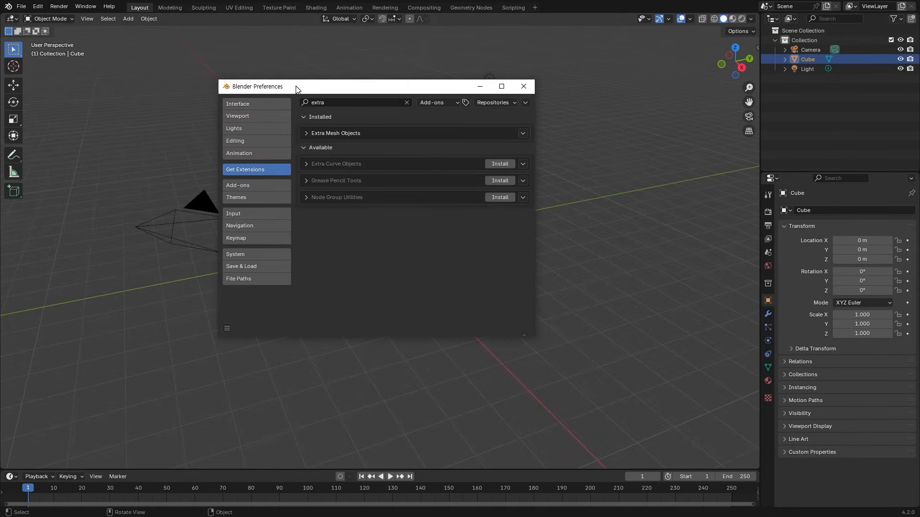
{"action": "left_click", "coordinate": [240, 187]}
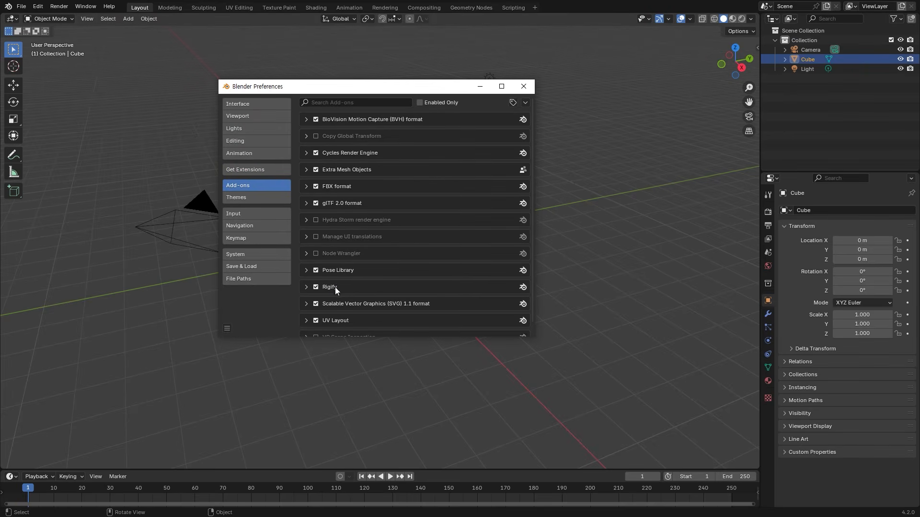
{"action": "left_click", "coordinate": [522, 86]}
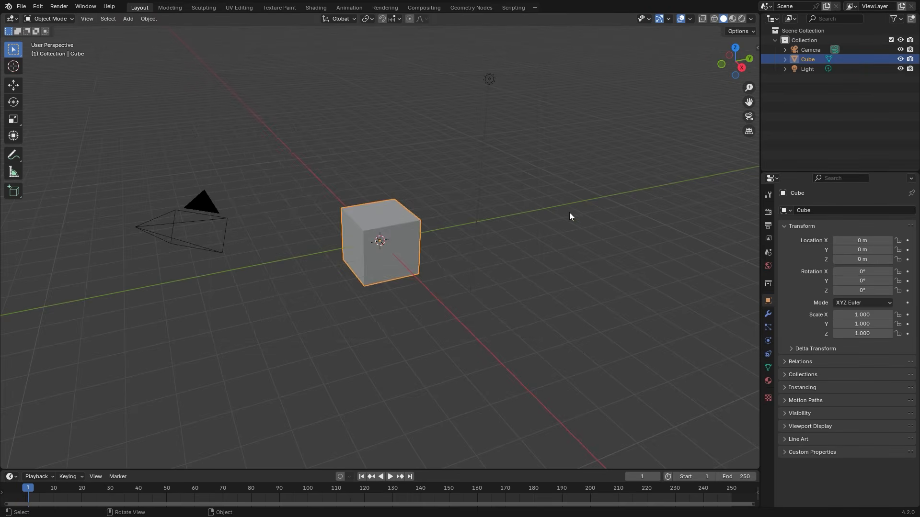
{"action": "key", "text": "shift+a"}
{"action": "mouse_move", "coordinate": [573, 196]}
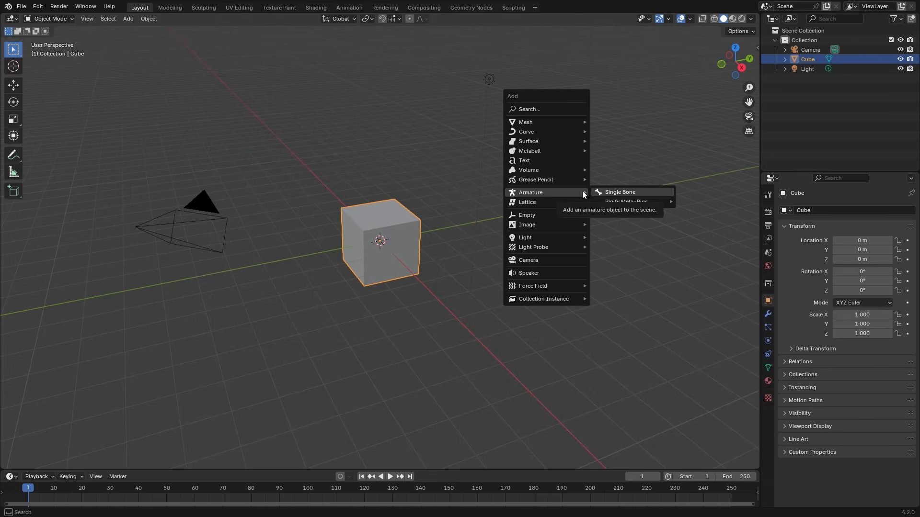
{"action": "mouse_move", "coordinate": [645, 206]}
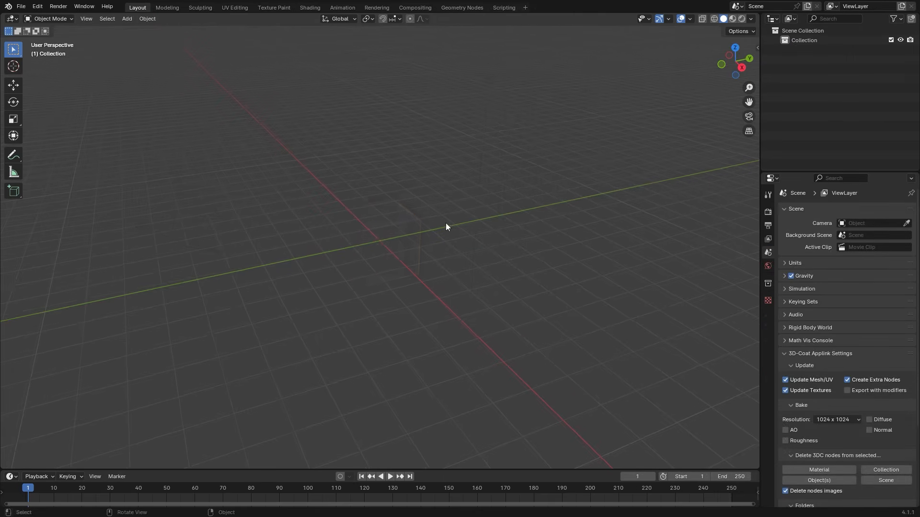
Add a single bone armature at the world origin.
{"action": "key", "text": "shift+a"}
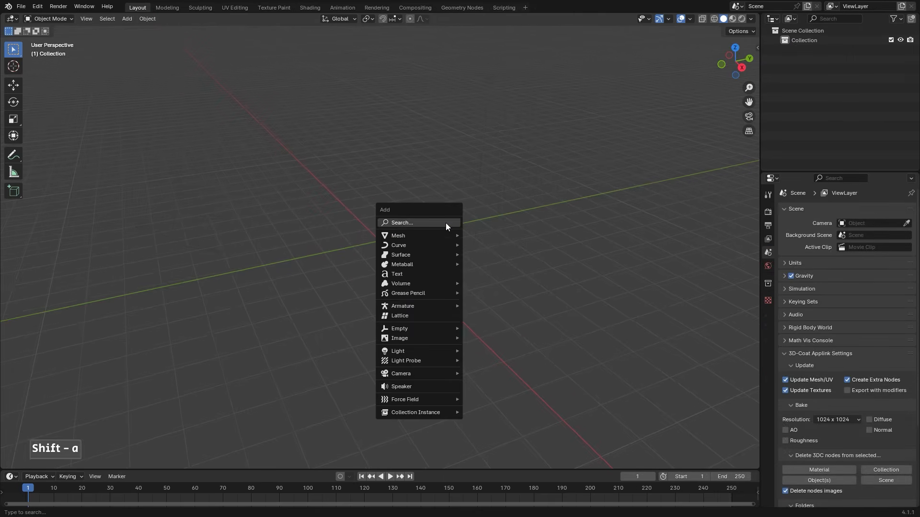
{"action": "mouse_move", "coordinate": [458, 306]}
{"action": "left_click", "coordinate": [501, 307]}
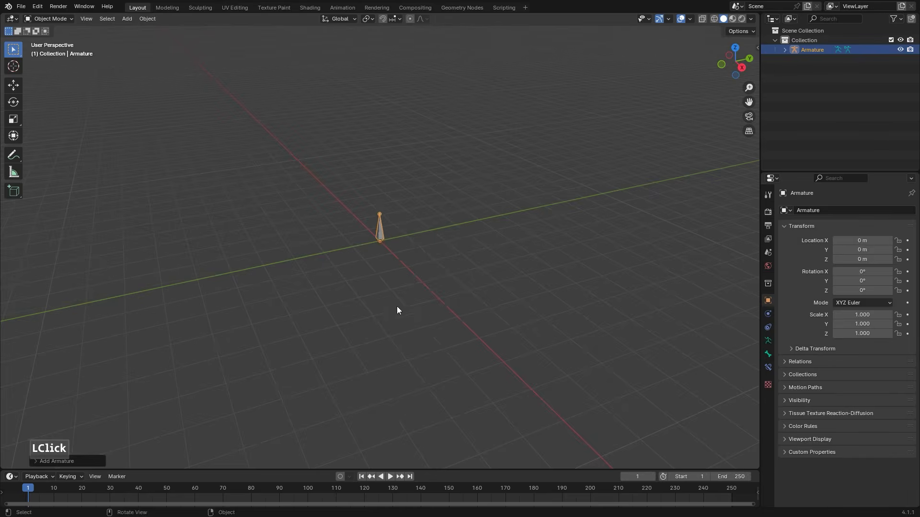
Add a human meta-rig and move it about 1.37 m along the X axis, away from the single bone.
{"action": "middle_click_drag", "start_coordinate": [397, 309], "coordinate": [470, 283]}
{"action": "scroll", "coordinate": [495, 239], "scroll_direction": "up", "scroll_amount": 3}
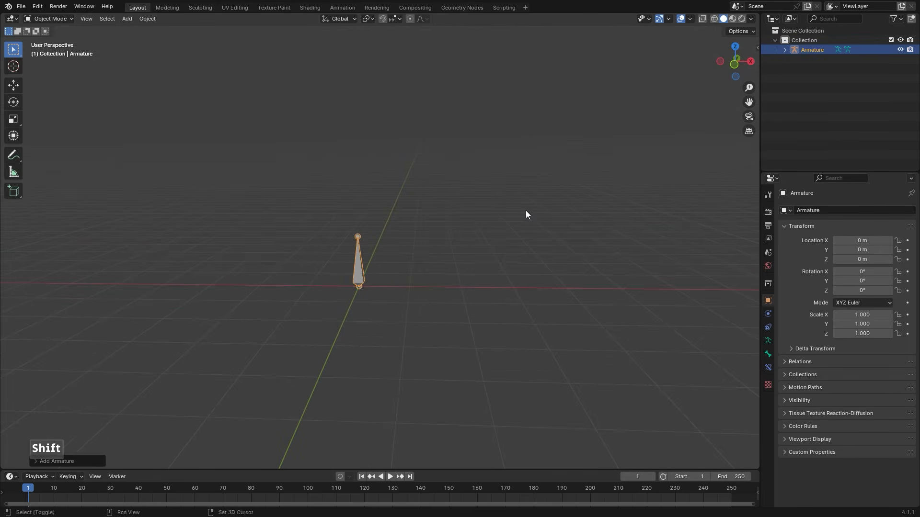
{"action": "key", "text": "shift+a"}
{"action": "mouse_move", "coordinate": [526, 212]}
{"action": "left_click", "coordinate": [570, 220]}
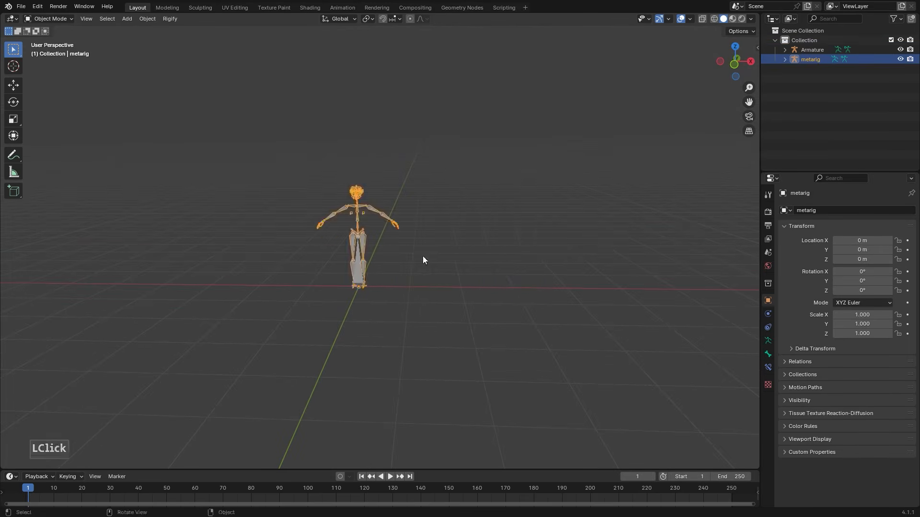
{"action": "key", "text": "g"}
{"action": "key", "text": "x"}
{"action": "left_click", "coordinate": [492, 262]}
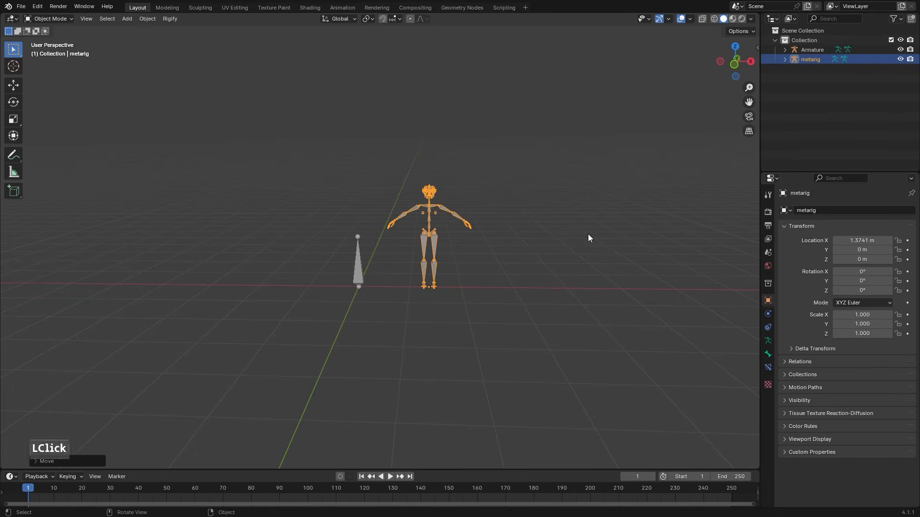
Add a cat meta-rig and move it about 2.76 m along the X axis, beyond the human rig.
{"action": "key", "text": "shift+a"}
{"action": "mouse_move", "coordinate": [588, 234]}
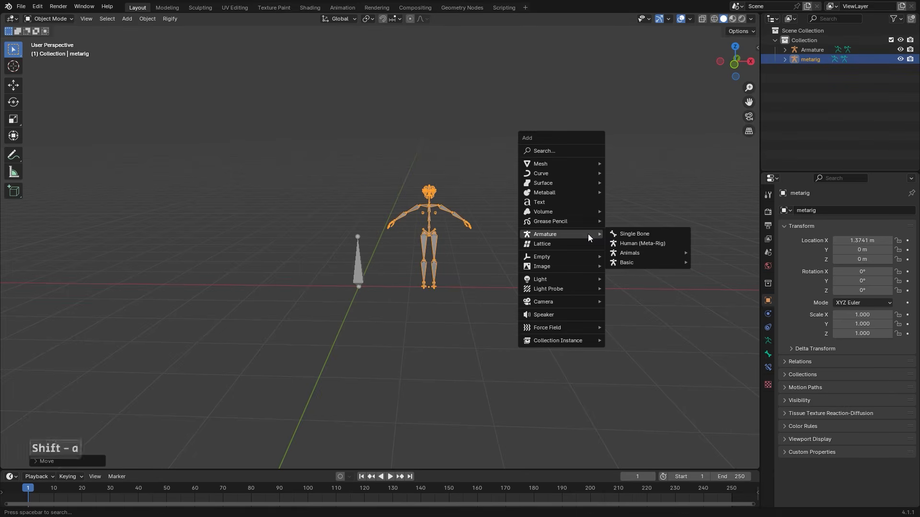
{"action": "mouse_move", "coordinate": [626, 253]}
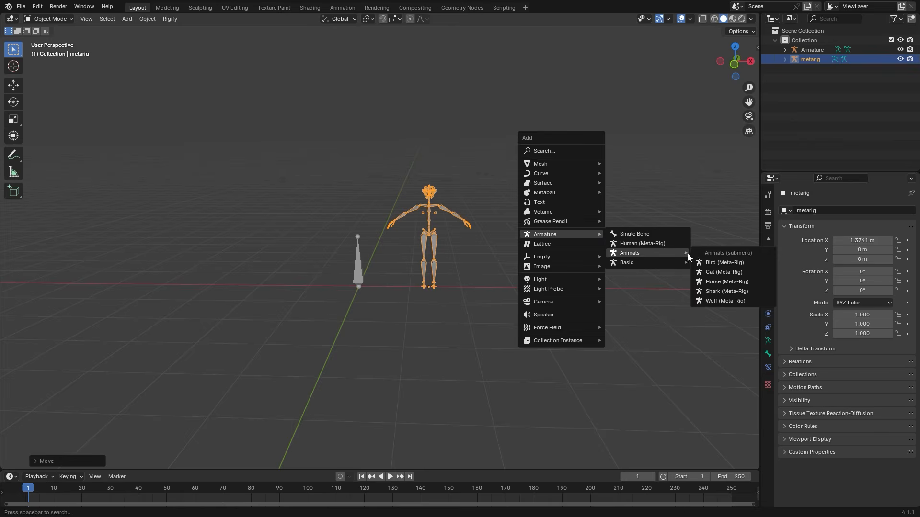
{"action": "left_click", "coordinate": [721, 272]}
{"action": "key", "text": "g"}
{"action": "key", "text": "x"}
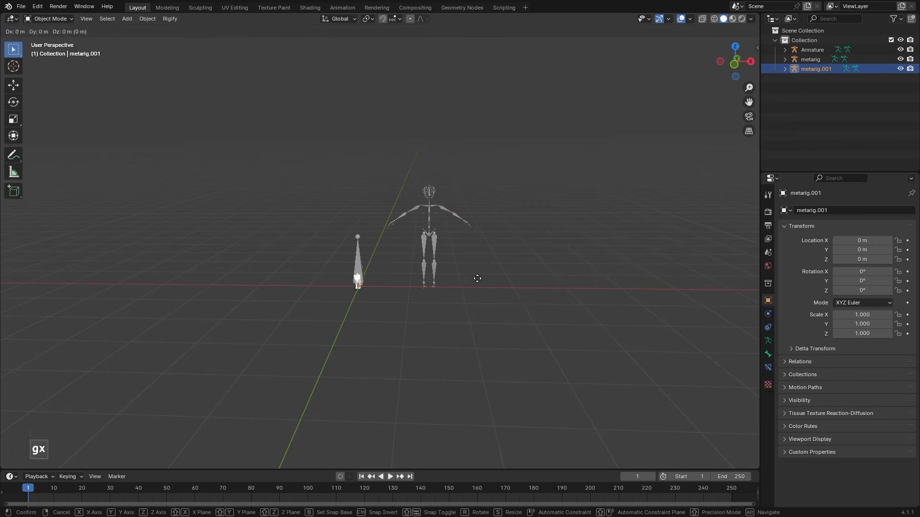
{"action": "left_click", "coordinate": [599, 284]}
Add a shark meta-rig and move it about 4.42 m along the X axis, beyond the cat rig.
{"action": "key", "text": "shift+a"}
{"action": "mouse_move", "coordinate": [591, 280]}
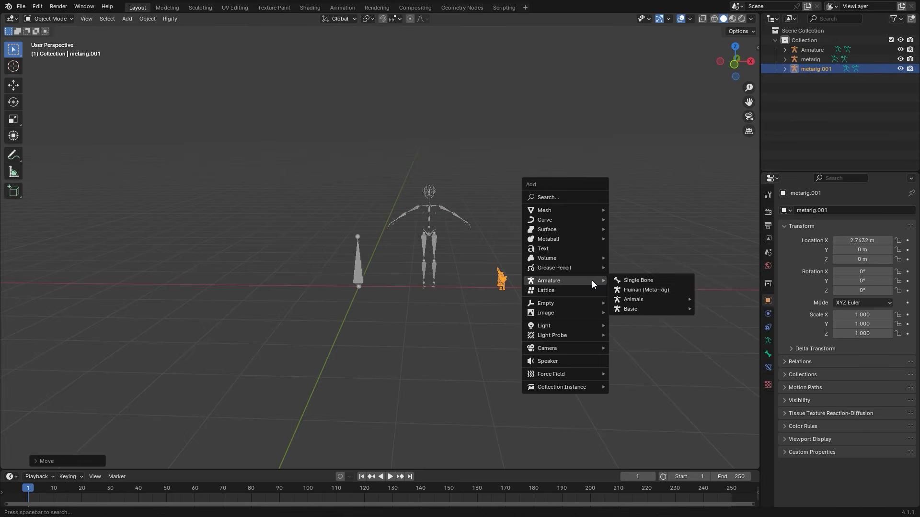
{"action": "mouse_move", "coordinate": [644, 303]}
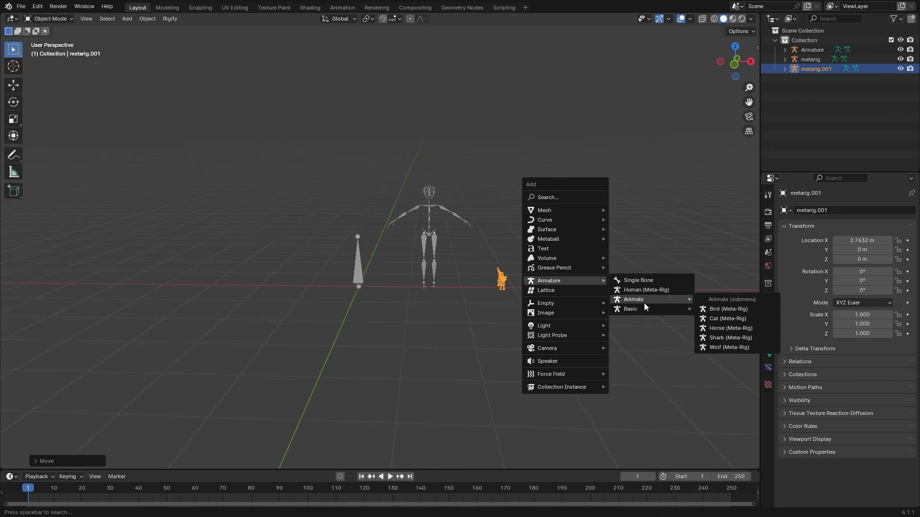
{"action": "left_click", "coordinate": [722, 337]}
{"action": "scroll", "coordinate": [509, 293], "scroll_direction": "down", "scroll_amount": 2}
{"action": "key", "text": "g"}
{"action": "key", "text": "x"}
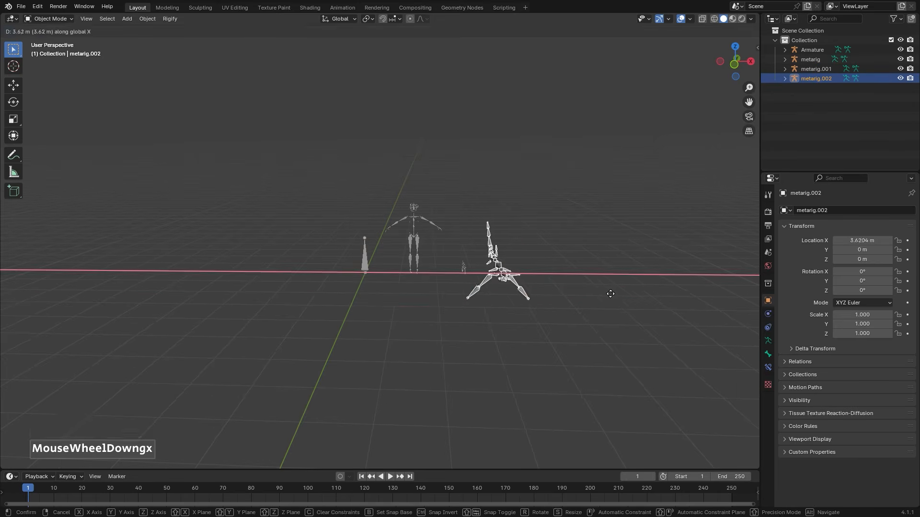
{"action": "left_click", "coordinate": [607, 273]}
Add a wolf meta-rig and move it about 6.31 m along the X axis, beyond the shark rig.
{"action": "middle_click_drag", "start_coordinate": [607, 275], "coordinate": [555, 280], "text": "shift"}
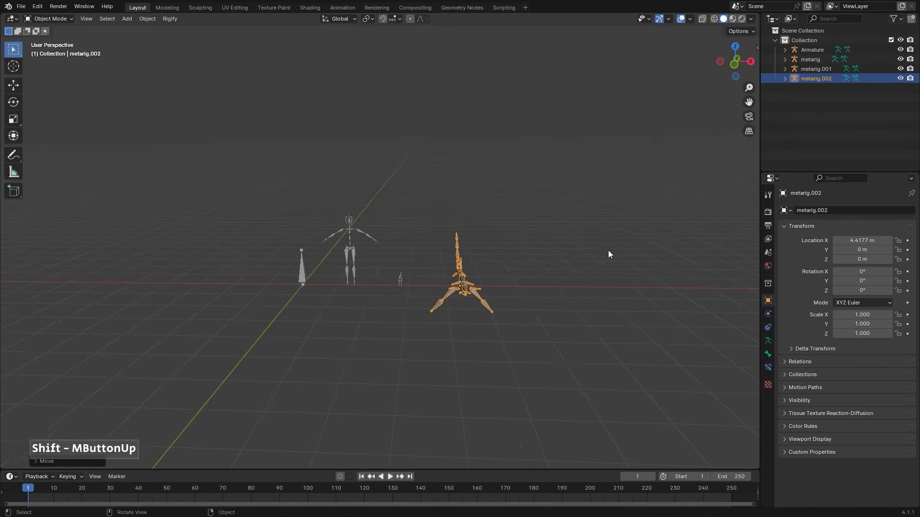
{"action": "key", "text": "shift+a"}
{"action": "mouse_move", "coordinate": [605, 254]}
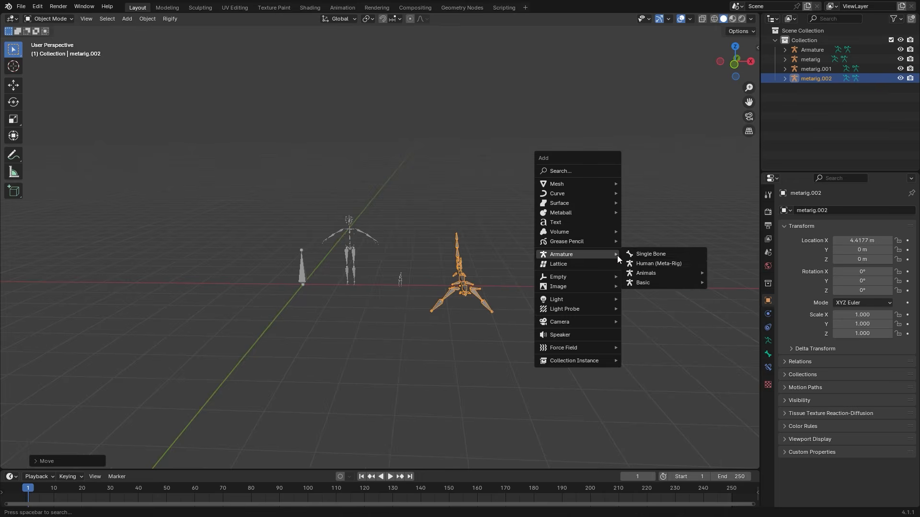
{"action": "mouse_move", "coordinate": [647, 273]}
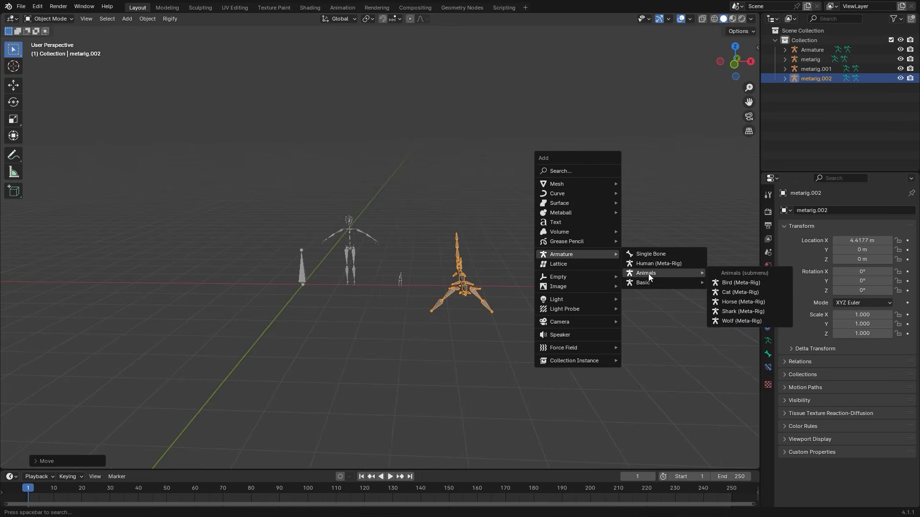
{"action": "left_click", "coordinate": [735, 321]}
{"action": "key", "text": "g"}
{"action": "key", "text": "x"}
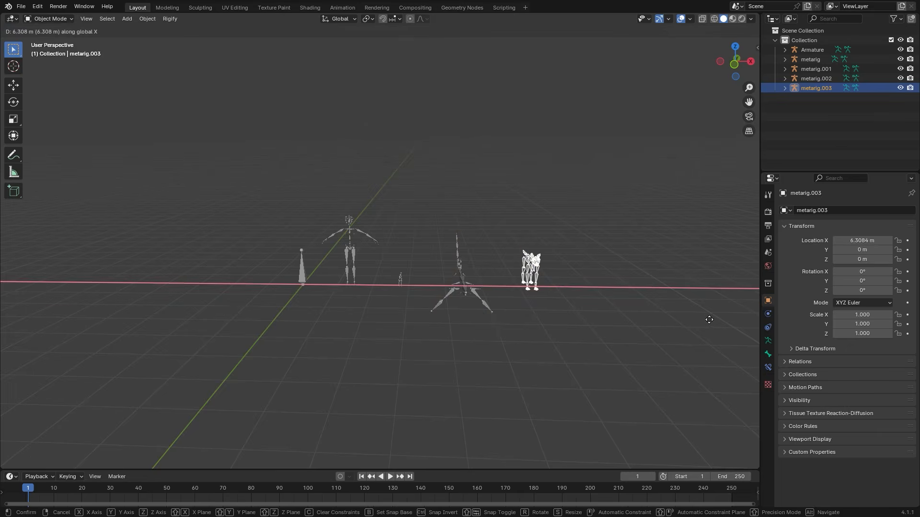
{"action": "left_click", "coordinate": [708, 320]}
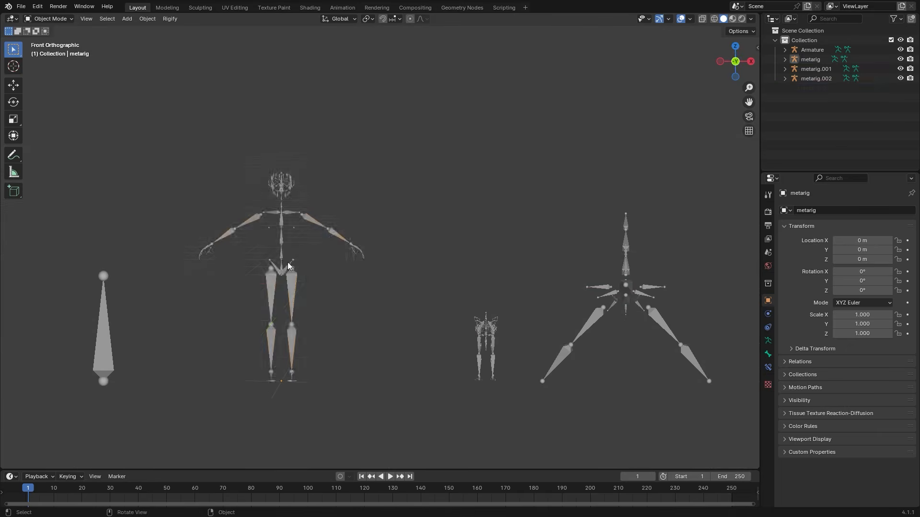
Show the human meta-rig's armature data properties and enlarge the properties editor to fit the full bone collection list.
{"action": "left_click", "coordinate": [288, 266]}
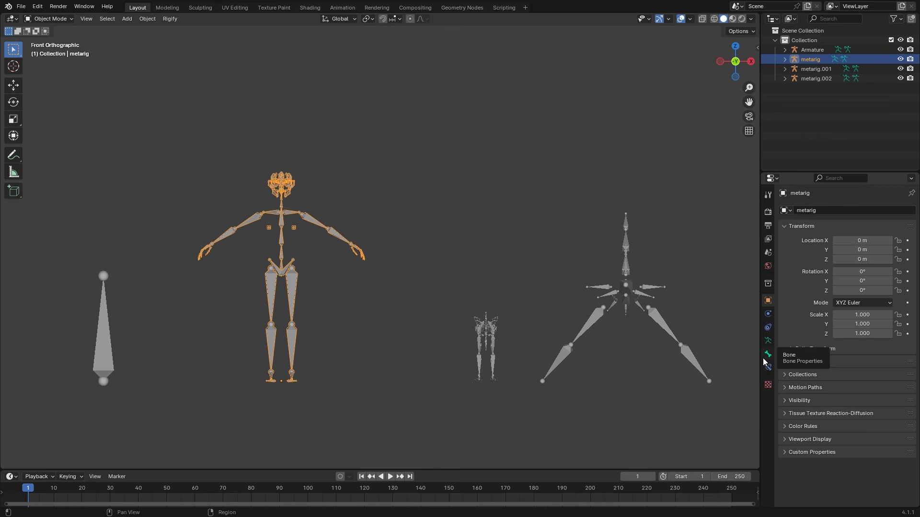
{"action": "left_click", "coordinate": [768, 342]}
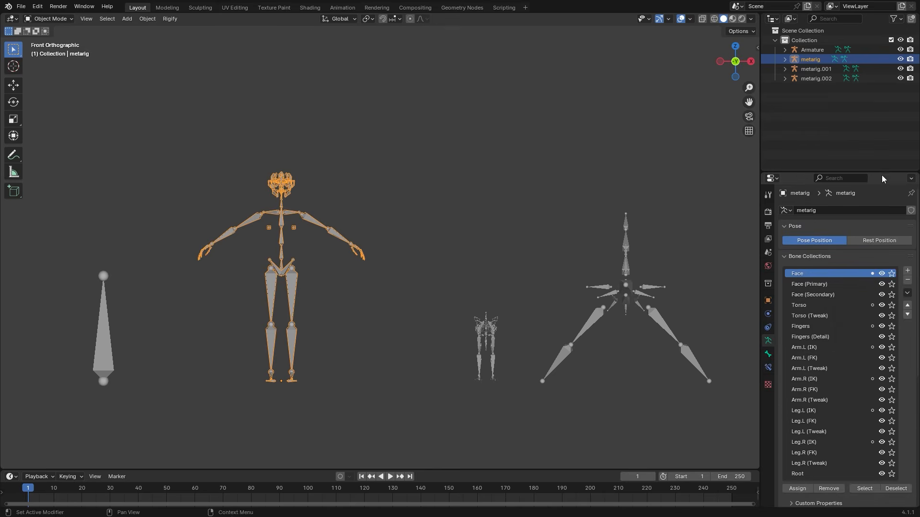
{"action": "left_click_drag", "start_coordinate": [882, 171], "coordinate": [882, 78]}
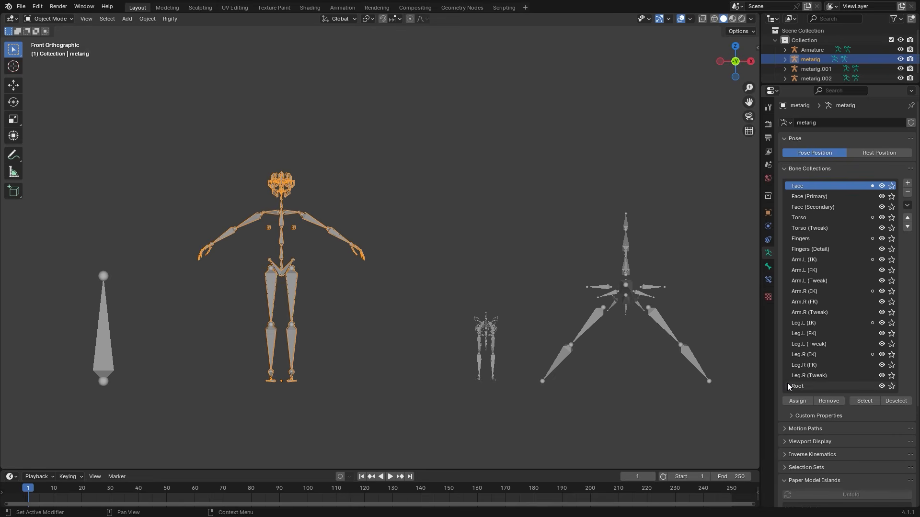
Compare the bone collections of the cat rig, shark rig, single bone and human meta-rig, ending on the human.
{"action": "left_click", "coordinate": [487, 333]}
{"action": "left_click", "coordinate": [614, 312]}
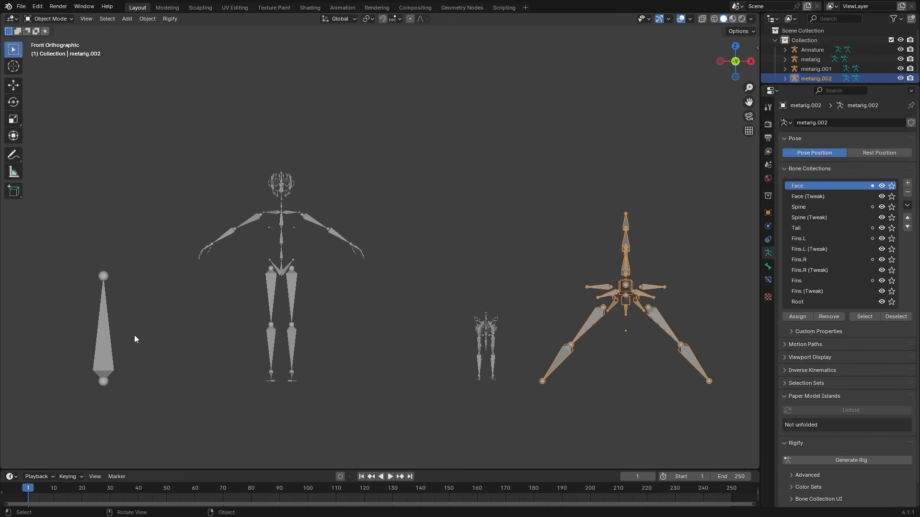
{"action": "left_click", "coordinate": [95, 353]}
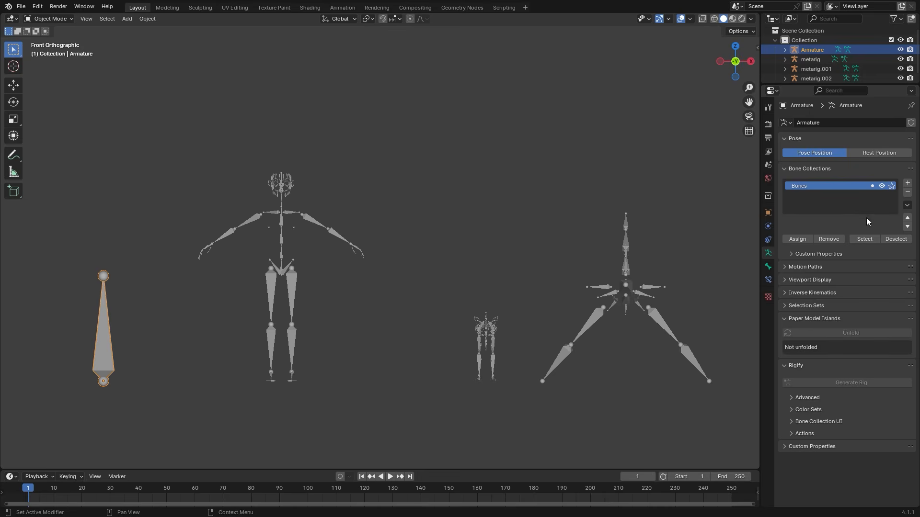
{"action": "left_click", "coordinate": [286, 278]}
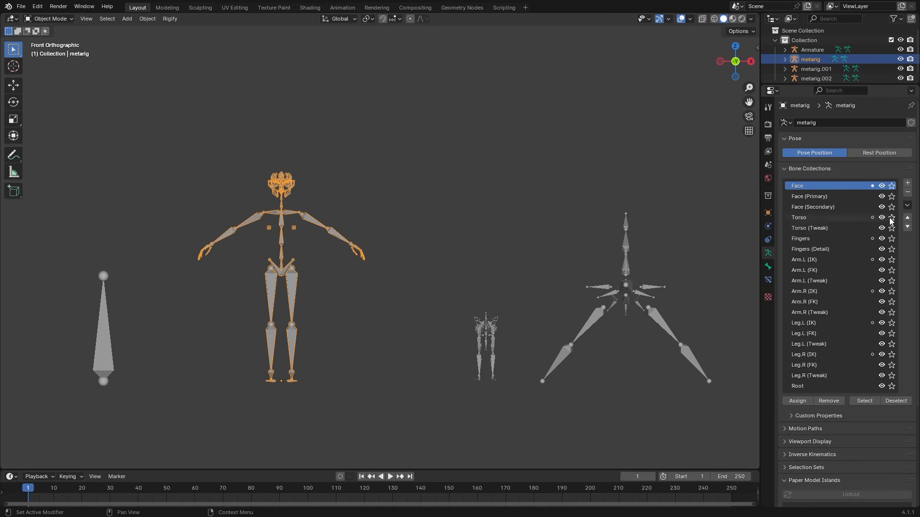
Hide the human meta-rig's Face, Torso and Arm.L (IK) bone collections and make them visible again.
{"action": "left_click", "coordinate": [882, 187]}
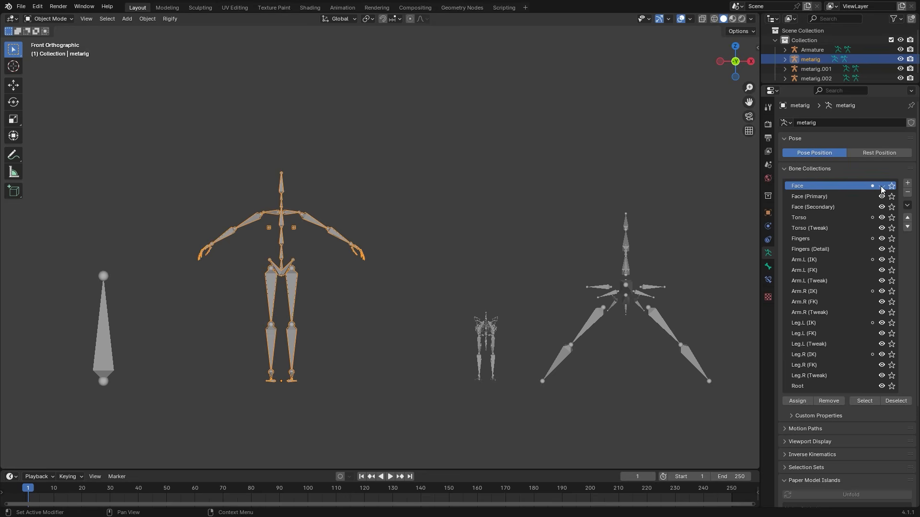
{"action": "left_click", "coordinate": [881, 218]}
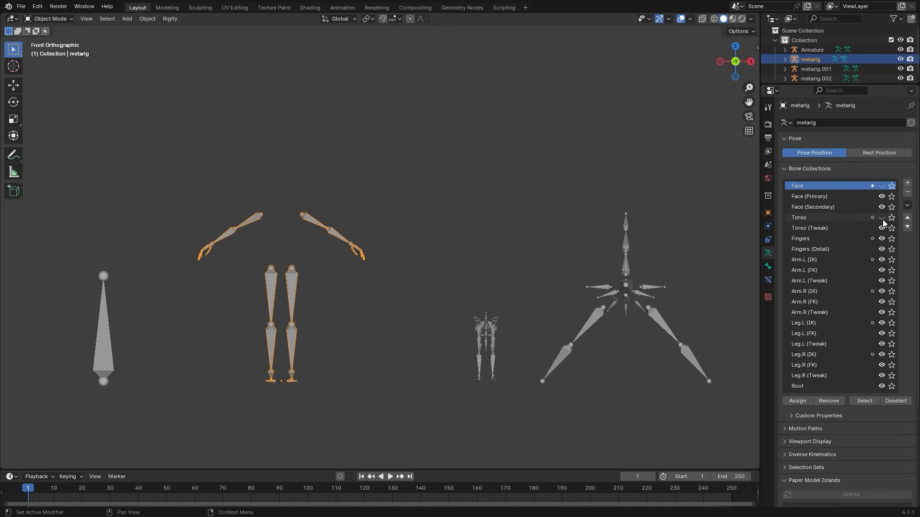
{"action": "left_click", "coordinate": [882, 260]}
{"action": "left_click", "coordinate": [882, 260]}
{"action": "left_click", "coordinate": [882, 217]}
{"action": "left_click", "coordinate": [882, 186]}
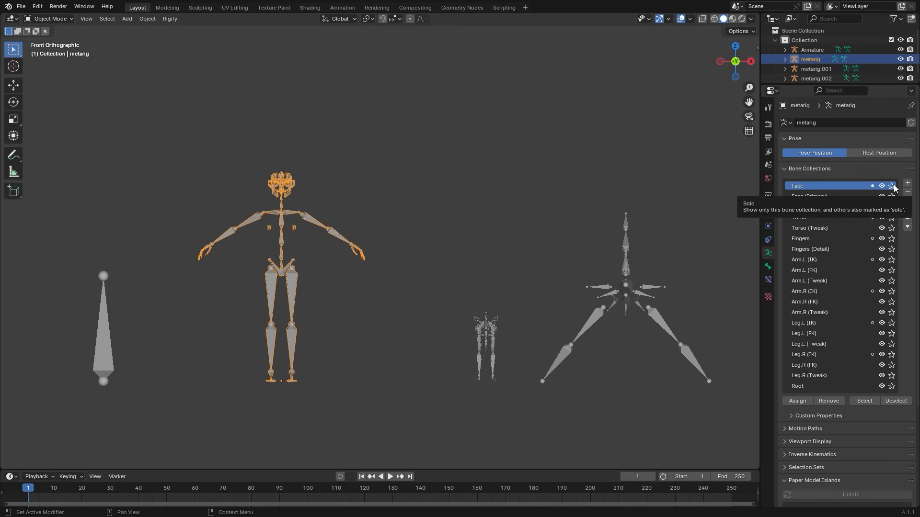
Solo the human meta-rig's Face bone collection alone and together with Torso, and turn both solos off again.
{"action": "left_click", "coordinate": [892, 186]}
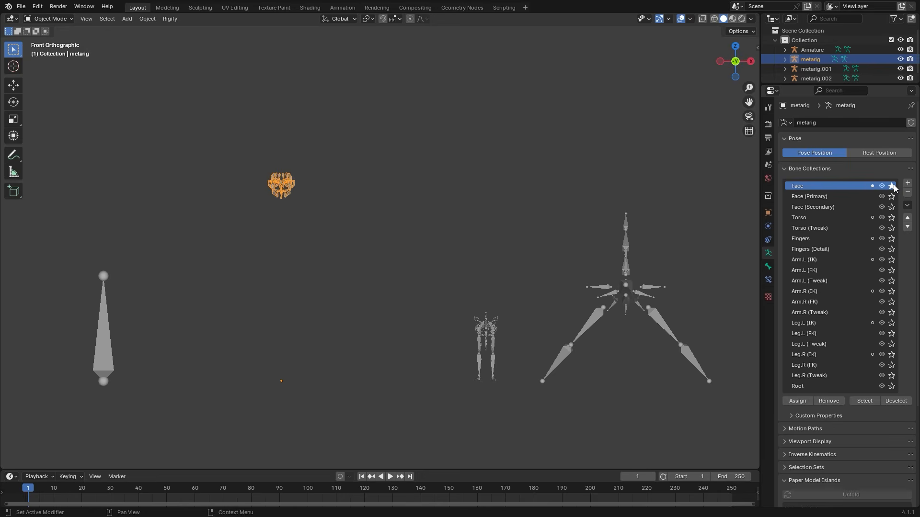
{"action": "left_click", "coordinate": [892, 186]}
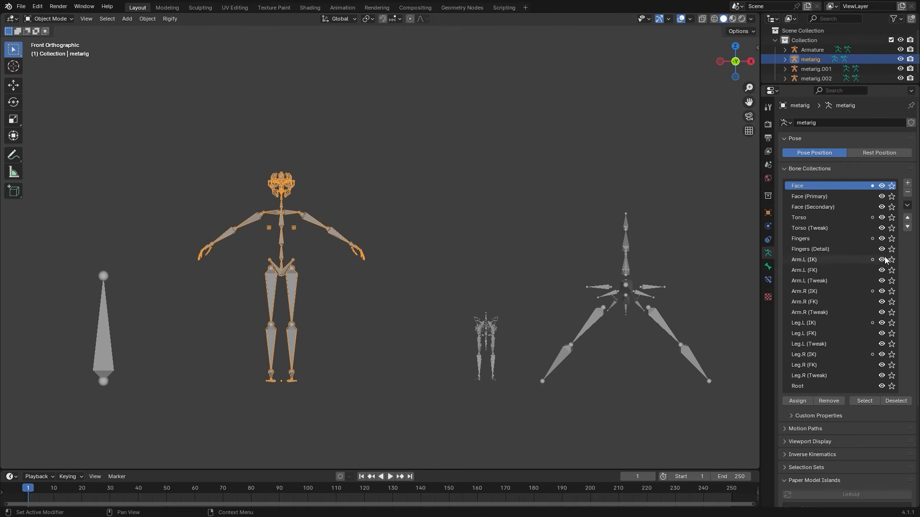
{"action": "mouse_move", "coordinate": [882, 260]}
{"action": "left_mouse_down"}
{"action": "mouse_move", "coordinate": [884, 297]}
{"action": "mouse_move", "coordinate": [881, 259]}
{"action": "left_mouse_up"}
{"action": "left_click", "coordinate": [892, 186]}
{"action": "left_click", "coordinate": [892, 218]}
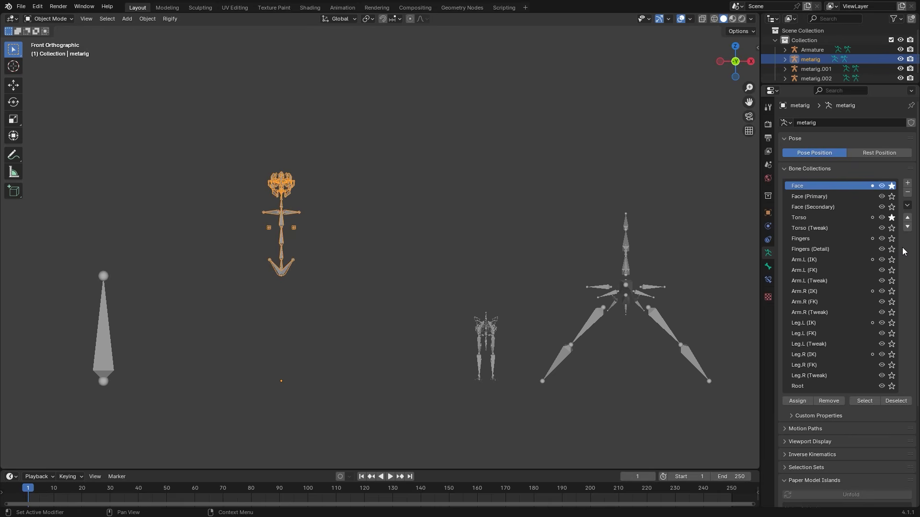
{"action": "left_click", "coordinate": [892, 217]}
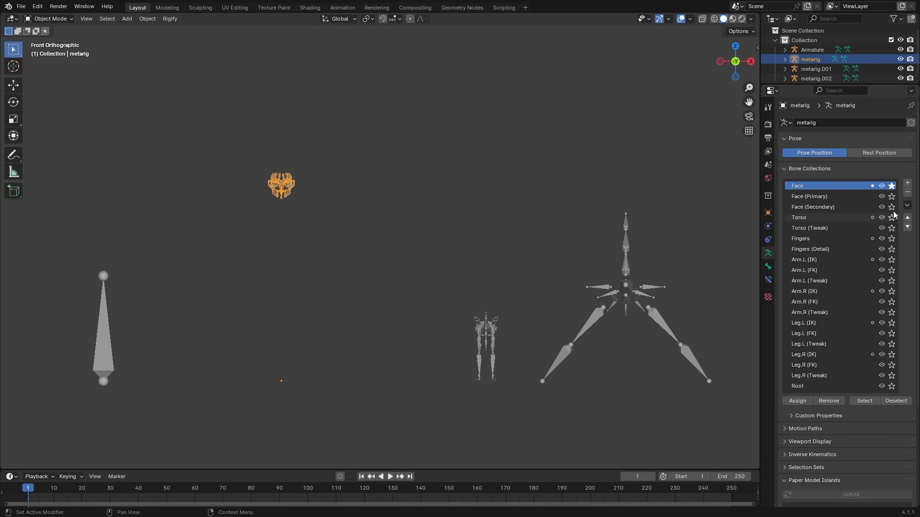
{"action": "left_click", "coordinate": [892, 186]}
Try the Stick display type on the human meta-rig's bones, and change it to B-Bone.
{"action": "scroll", "coordinate": [847, 335], "scroll_direction": "down", "scroll_amount": 3}
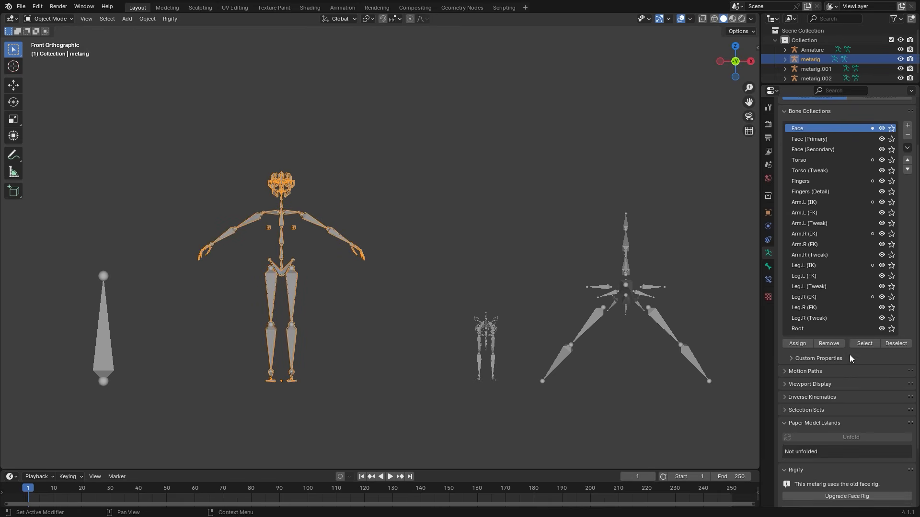
{"action": "left_click", "coordinate": [785, 386]}
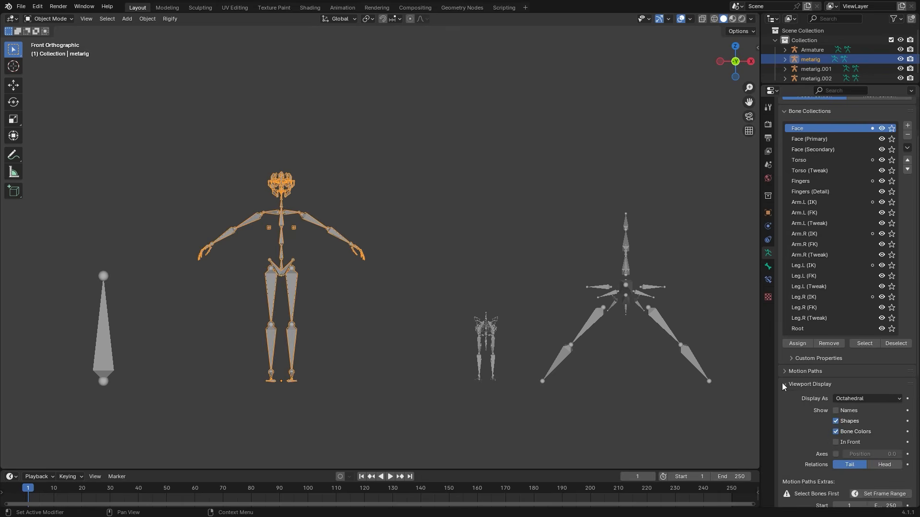
{"action": "scroll", "coordinate": [790, 386], "scroll_direction": "down", "scroll_amount": 4}
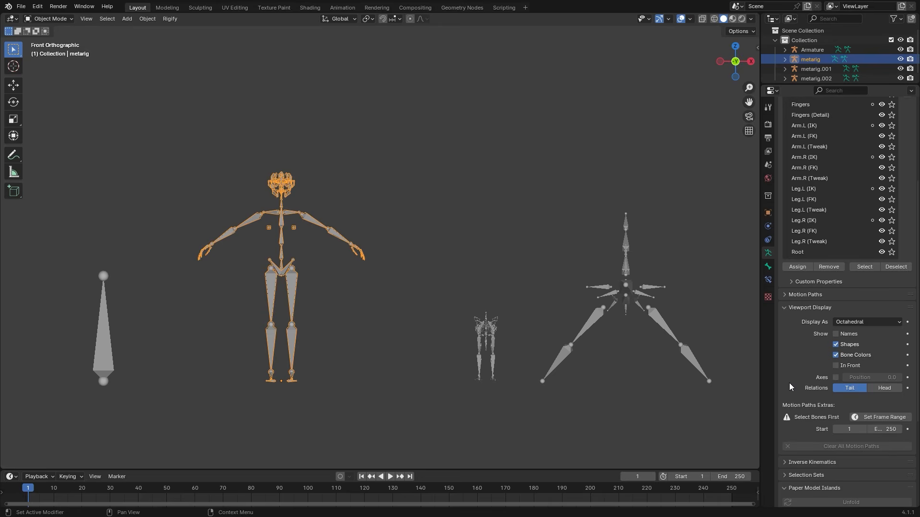
{"action": "left_click", "coordinate": [898, 324]}
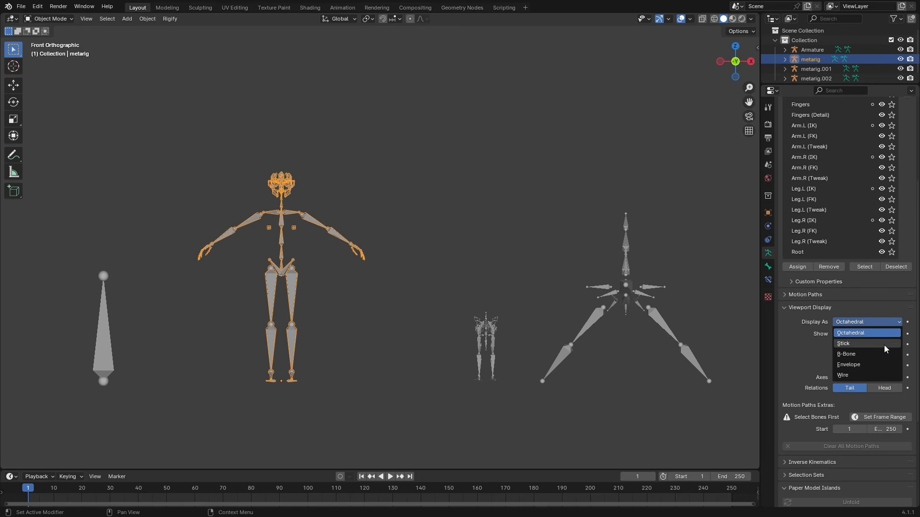
{"action": "left_click", "coordinate": [884, 345]}
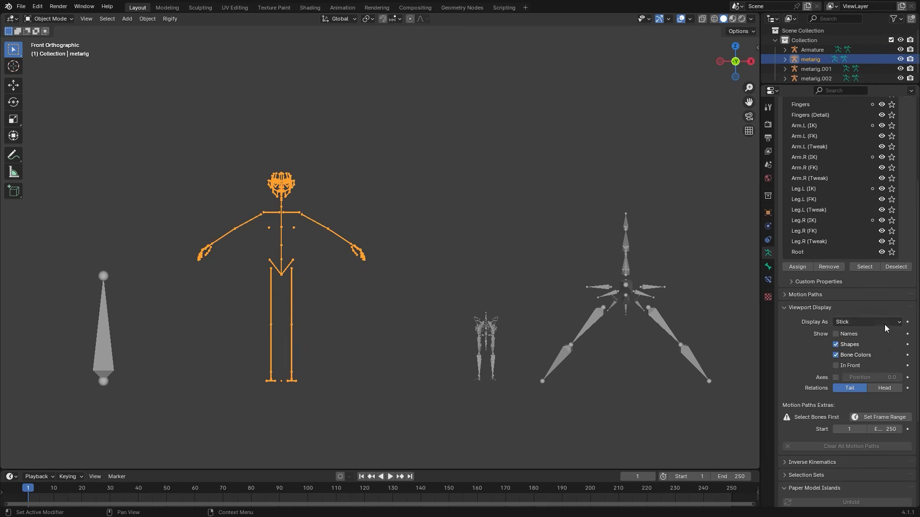
{"action": "left_click", "coordinate": [885, 324]}
{"action": "left_click", "coordinate": [884, 355]}
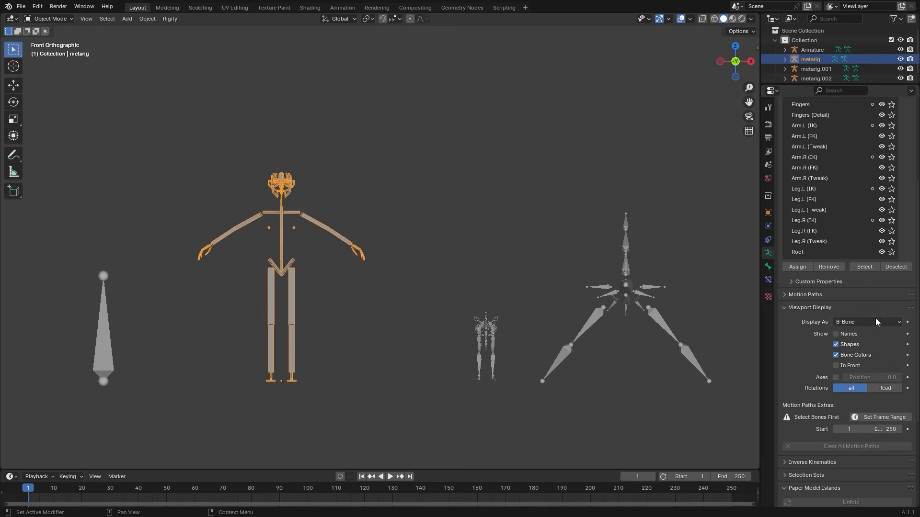
Try the Envelope and Wire display types on the human meta-rig's bones, and set the display to Octahedral.
{"action": "scroll", "coordinate": [334, 332], "scroll_direction": "up", "scroll_amount": 2}
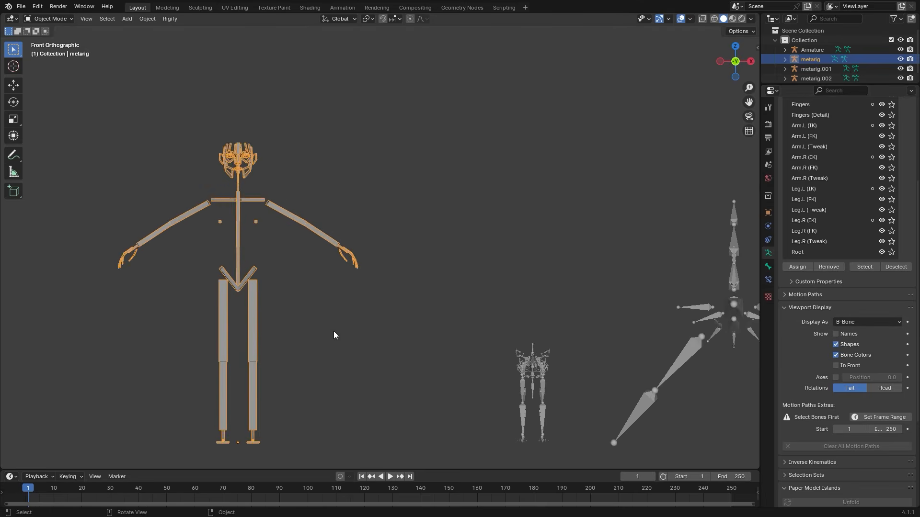
{"action": "middle_click_drag", "start_coordinate": [334, 332], "coordinate": [458, 284], "text": "shift"}
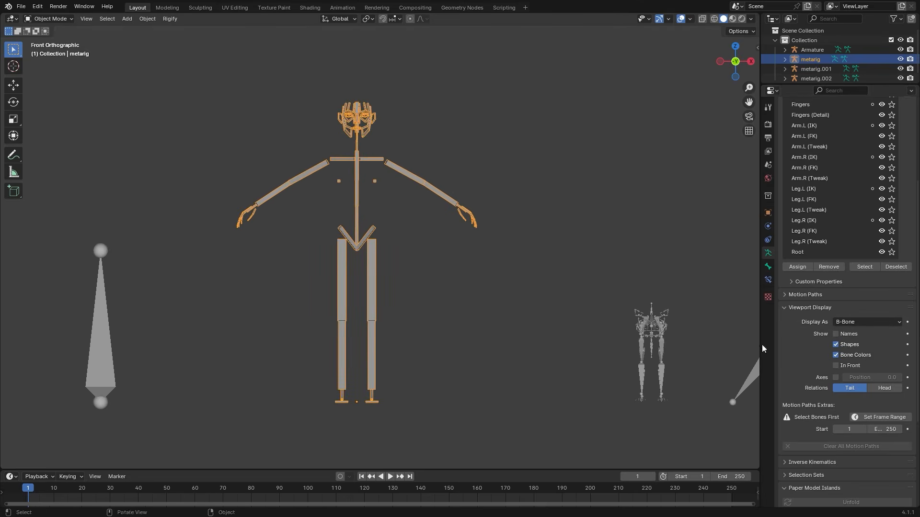
{"action": "left_click", "coordinate": [878, 320]}
{"action": "left_click", "coordinate": [866, 367]}
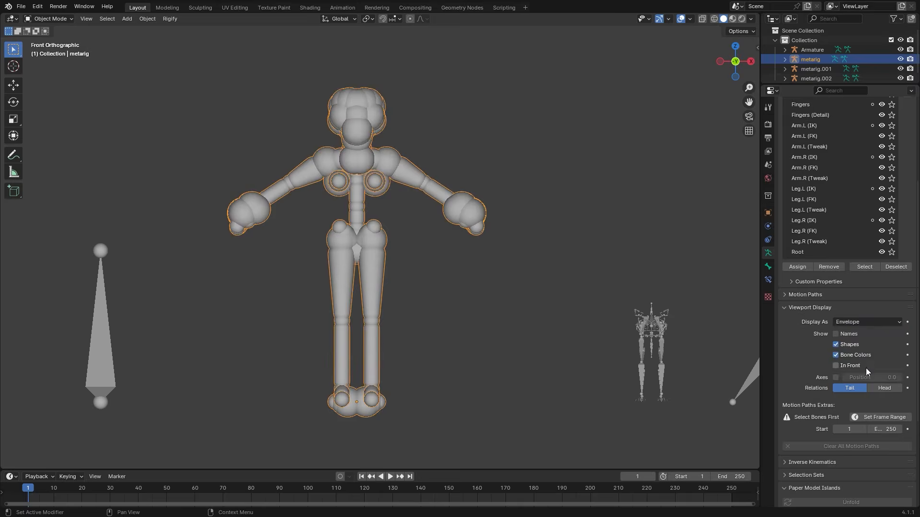
{"action": "left_click", "coordinate": [860, 323]}
{"action": "left_click", "coordinate": [865, 378]}
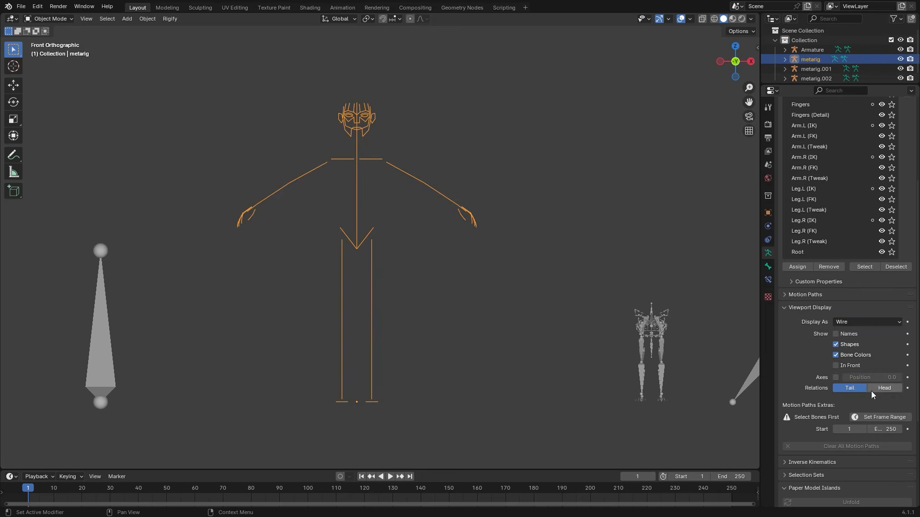
{"action": "left_click", "coordinate": [866, 323]}
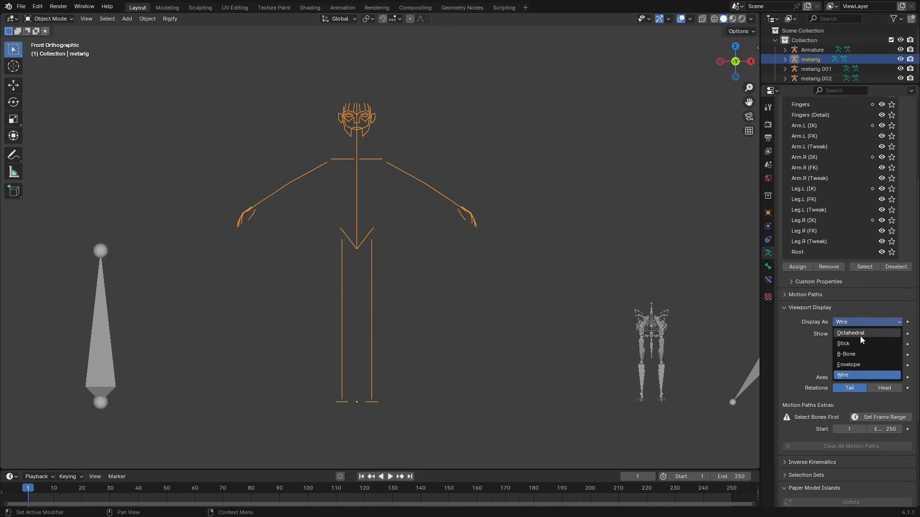
{"action": "left_click", "coordinate": [860, 334]}
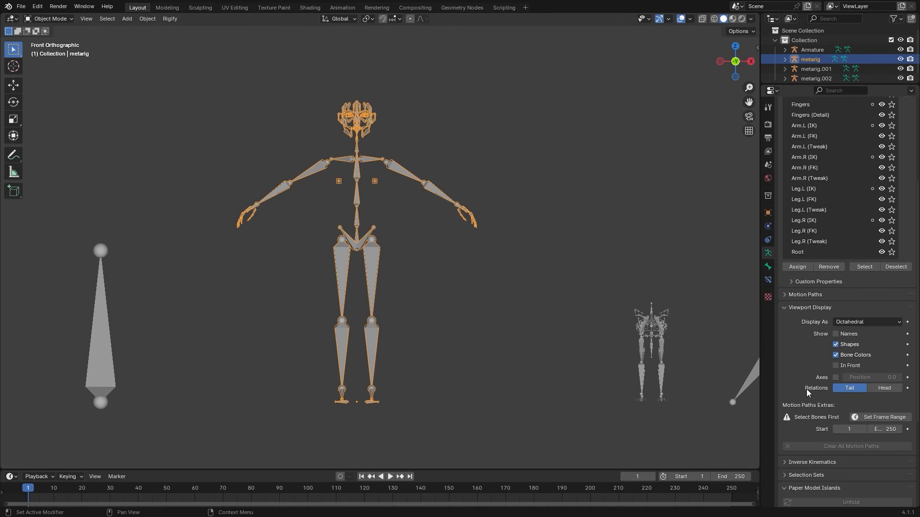
Show the bone names of the human meta-rig, and switch its In Front display on and off.
{"action": "left_click", "coordinate": [836, 334]}
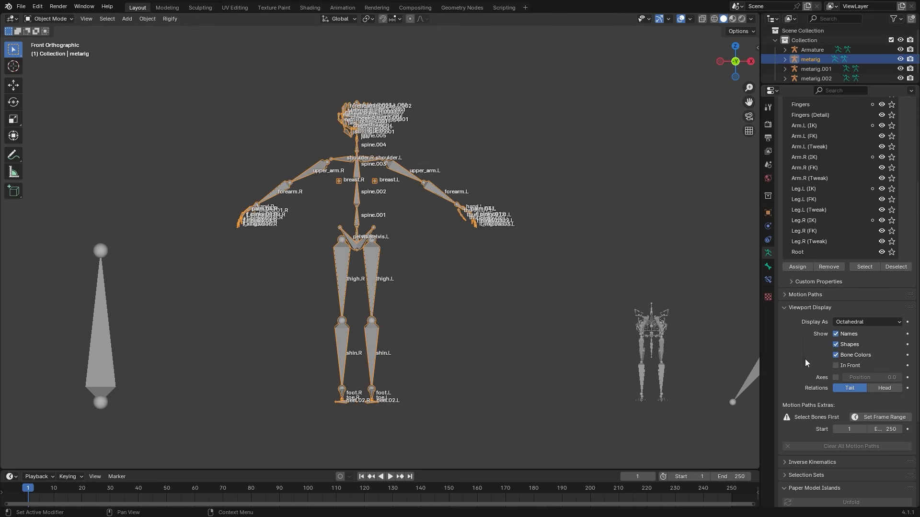
{"action": "left_click", "coordinate": [849, 366]}
{"action": "left_click", "coordinate": [852, 364]}
Add a mesh cube over the human meta-rig's legs, and turn on In Front for the meta-rig.
{"action": "key", "text": "shift+a"}
{"action": "mouse_move", "coordinate": [590, 174]}
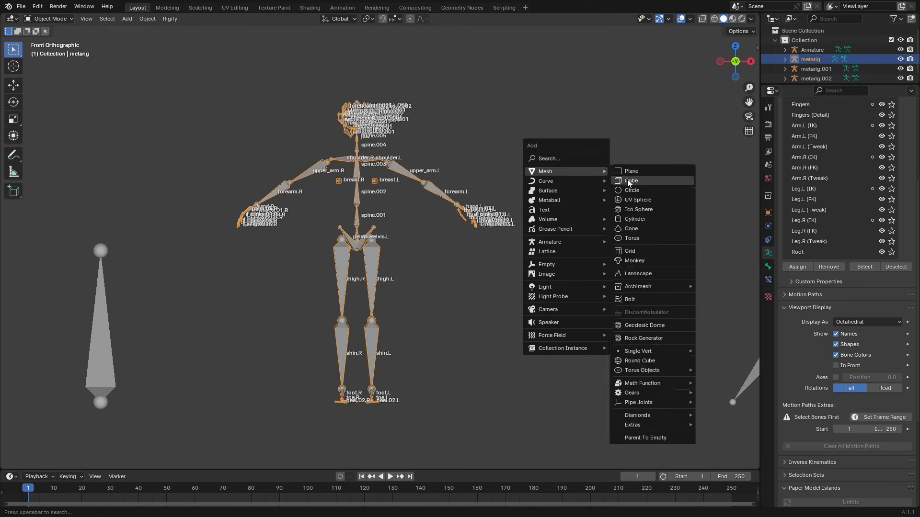
{"action": "left_click", "coordinate": [628, 181]}
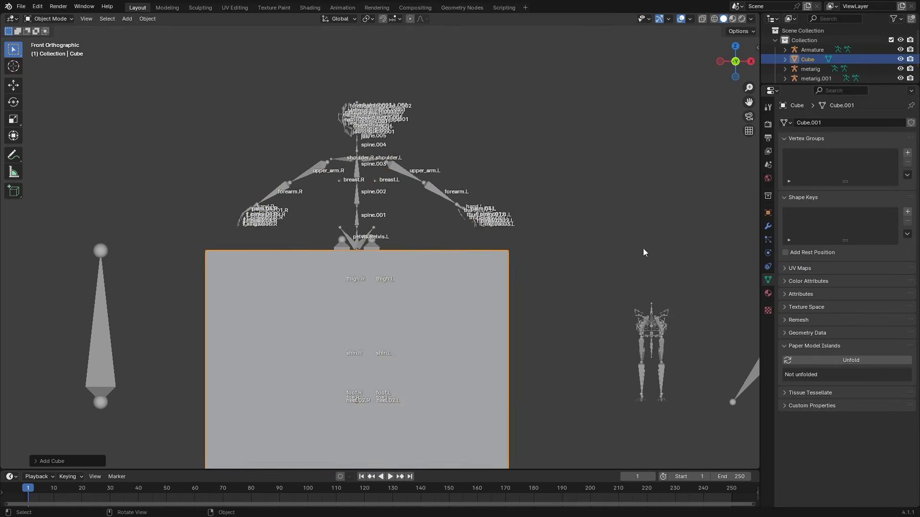
{"action": "left_click", "coordinate": [440, 201]}
{"action": "scroll", "coordinate": [824, 391], "scroll_direction": "down", "scroll_amount": 1}
{"action": "left_click", "coordinate": [844, 405]}
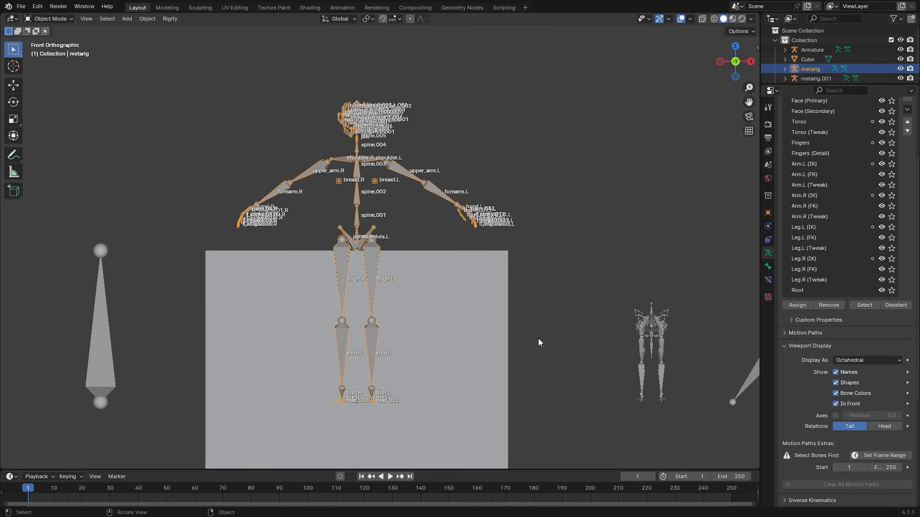
{"action": "mouse_move", "coordinate": [538, 338]}
{"action": "middle_mouse_down"}
{"action": "mouse_move", "coordinate": [420, 361]}
{"action": "mouse_move", "coordinate": [322, 354]}
{"action": "mouse_move", "coordinate": [444, 355]}
{"action": "mouse_move", "coordinate": [523, 341]}
{"action": "middle_mouse_up"}
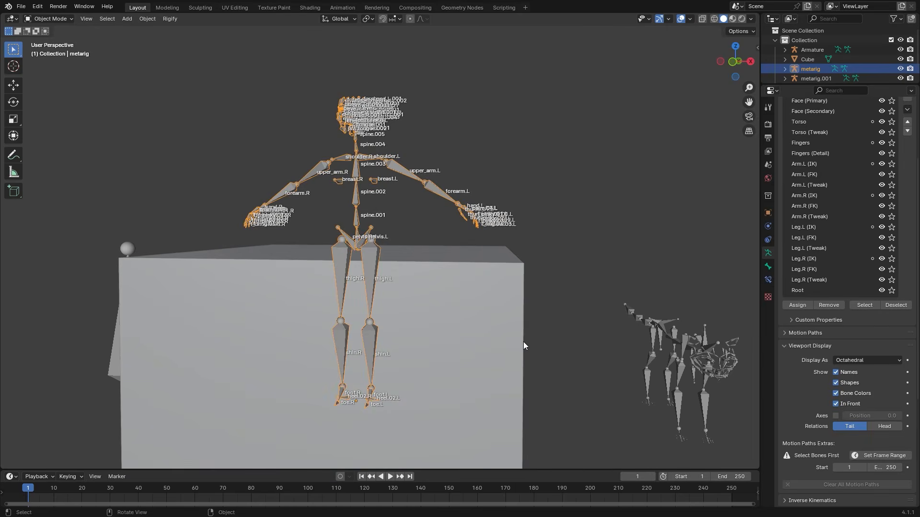
Turn off Names and In Front for the human meta-rig, switching its Shapes option off and back on.
{"action": "left_click", "coordinate": [853, 373]}
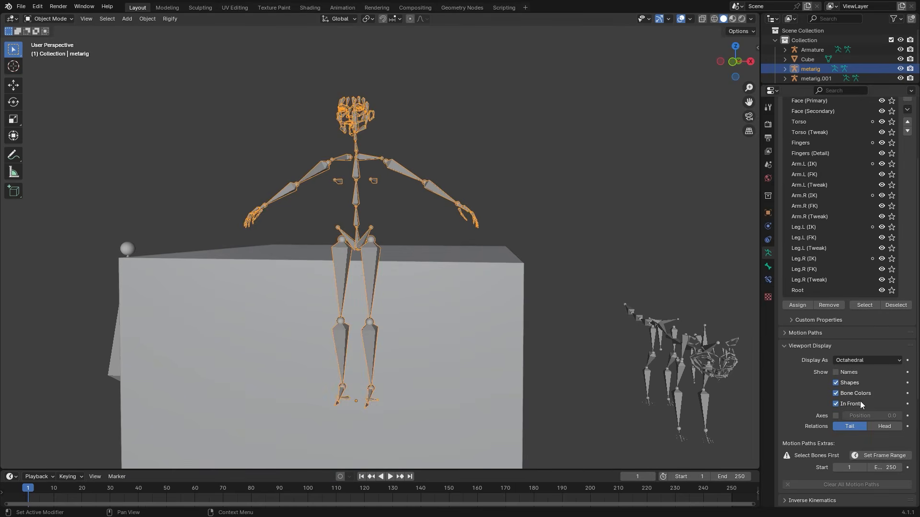
{"action": "left_click", "coordinate": [853, 405]}
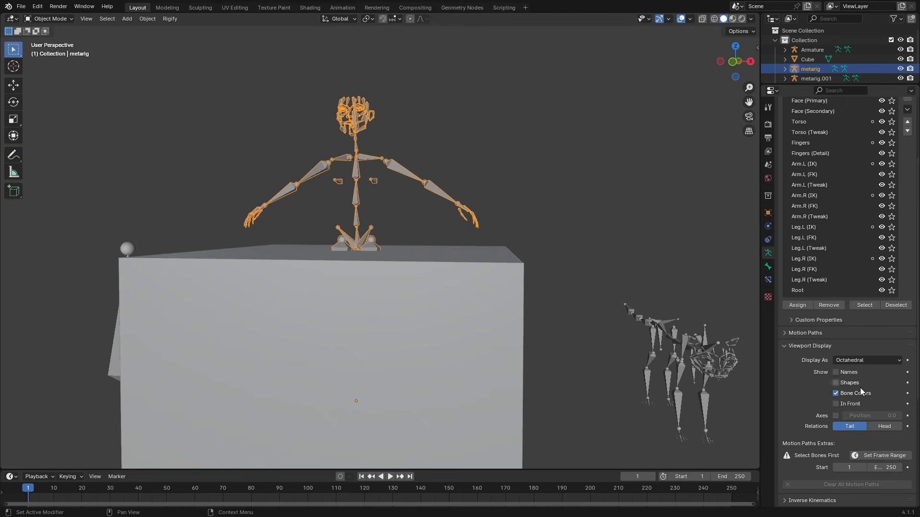
{"action": "left_click", "coordinate": [861, 394]}
Delete the cube and reselect the human meta-rig.
{"action": "left_click", "coordinate": [488, 301]}
{"action": "key", "text": "Delete"}
{"action": "left_click", "coordinate": [383, 260]}
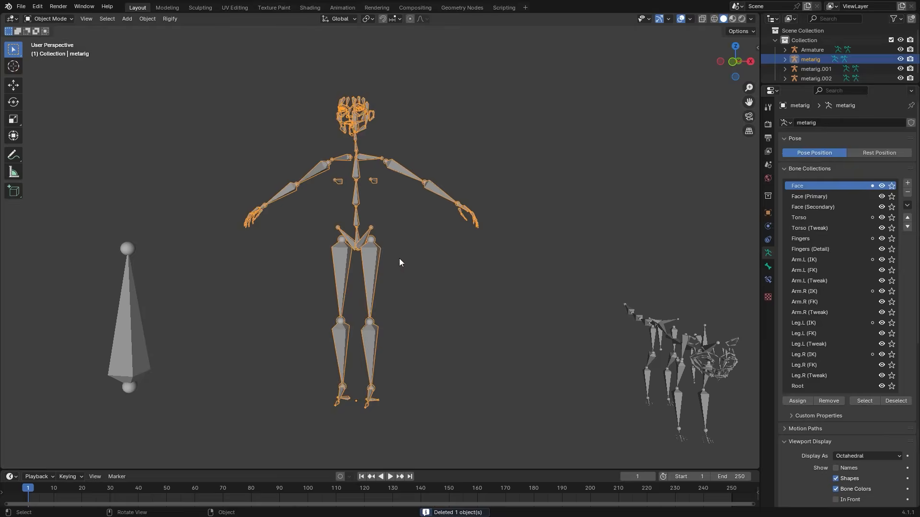
Compare the Rigify options of the human meta-rig, single bone, shark rig and cat rig, ending on the human.
{"action": "scroll", "coordinate": [869, 299], "scroll_direction": "down", "scroll_amount": 10}
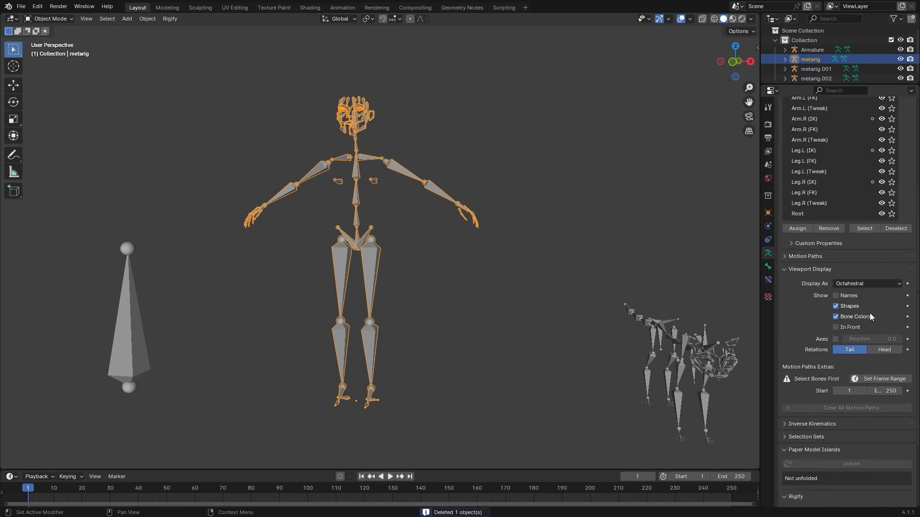
{"action": "scroll", "coordinate": [808, 424], "scroll_direction": "down", "scroll_amount": 2}
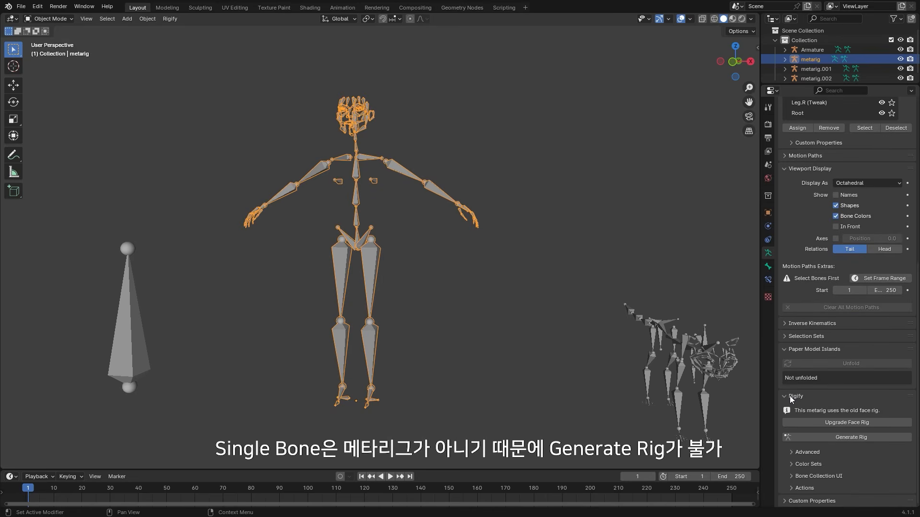
{"action": "left_click", "coordinate": [122, 344]}
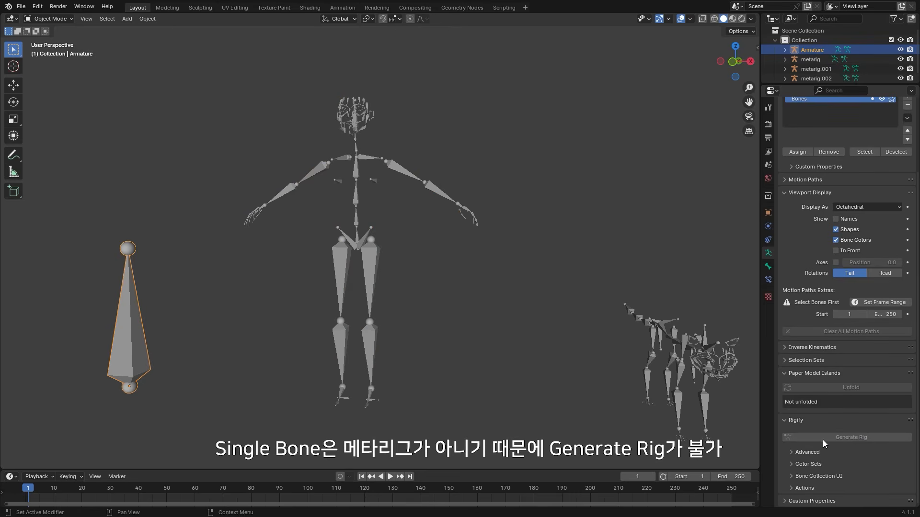
{"action": "middle_click_drag", "start_coordinate": [611, 382], "coordinate": [407, 316]}
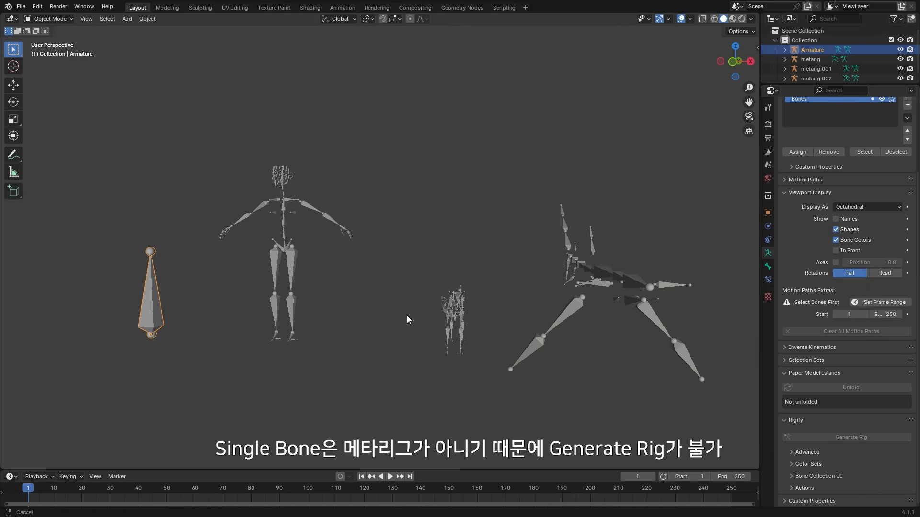
{"action": "left_click", "coordinate": [631, 274]}
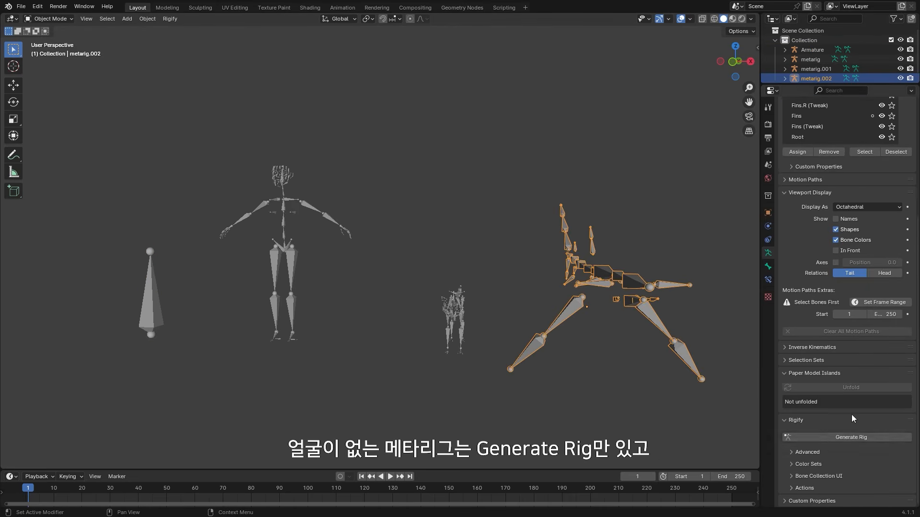
{"action": "left_click", "coordinate": [458, 307]}
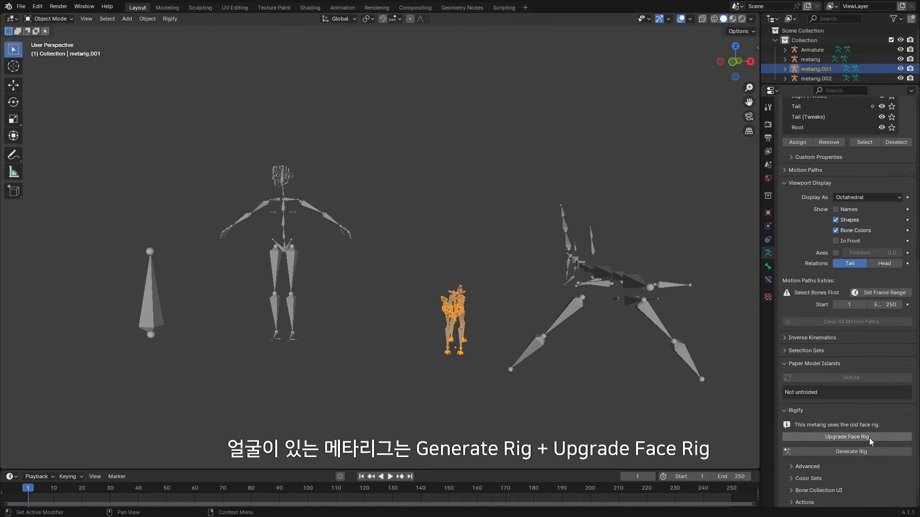
{"action": "left_click", "coordinate": [293, 286]}
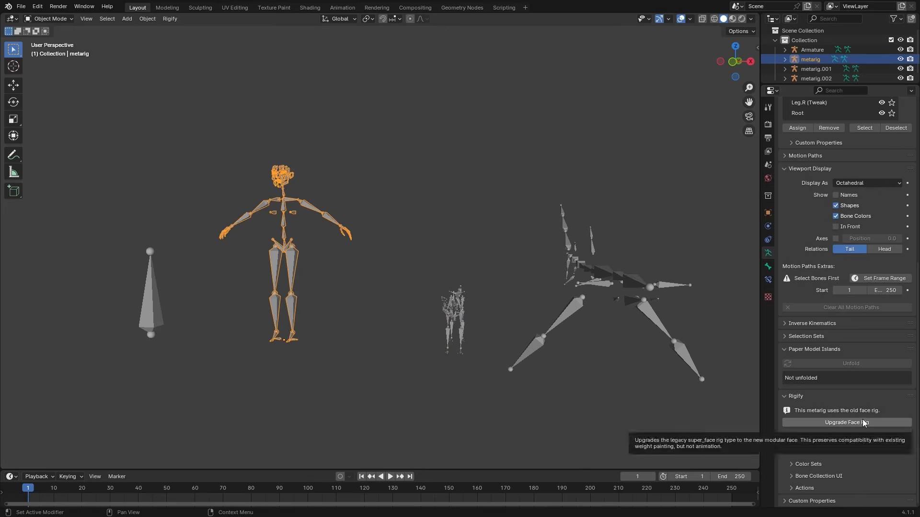
Upgrade the human meta-rig's old face rig with Upgrade Face Rig.
{"action": "scroll", "coordinate": [271, 173], "scroll_direction": "up", "scroll_amount": 4}
{"action": "key", "text": "KP_Decimal"}
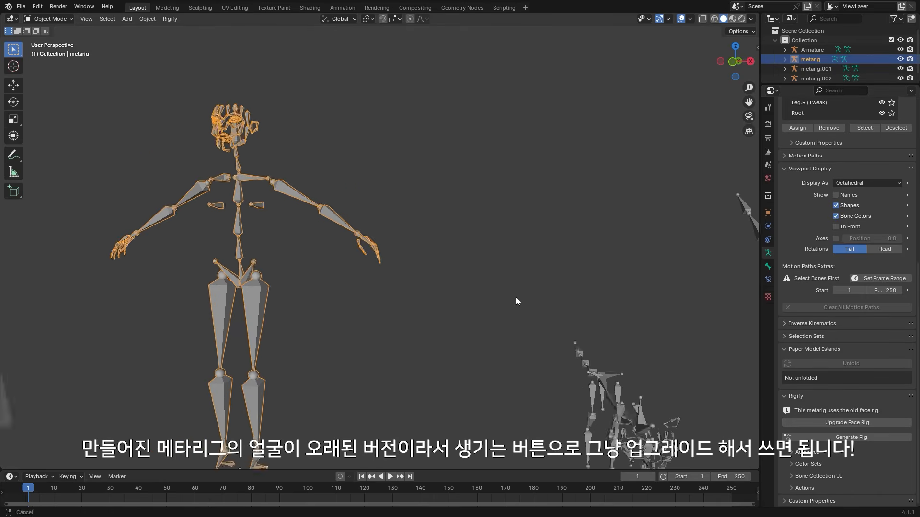
{"action": "left_click", "coordinate": [850, 424]}
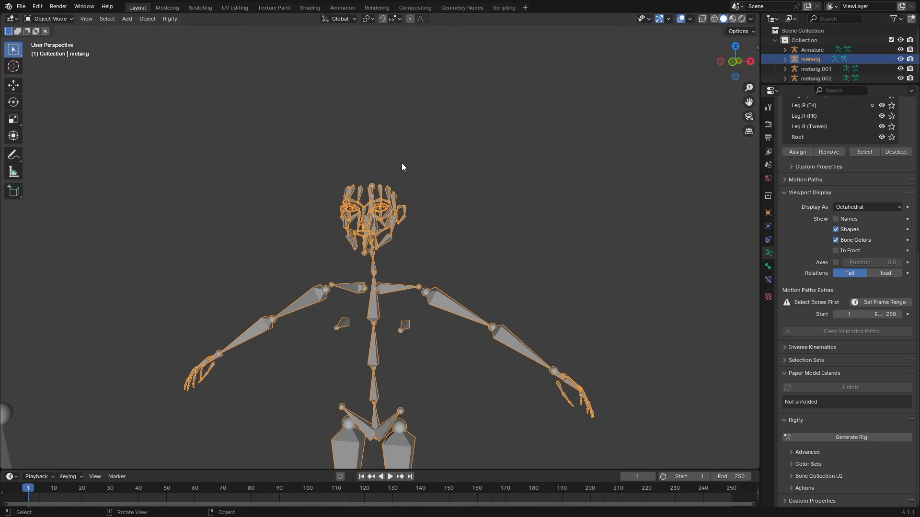
Generate the Rigify control rig from the human meta-rig.
{"action": "scroll", "coordinate": [515, 329], "scroll_direction": "down", "scroll_amount": 5}
{"action": "middle_click_drag", "start_coordinate": [589, 394], "coordinate": [558, 316], "text": "shift"}
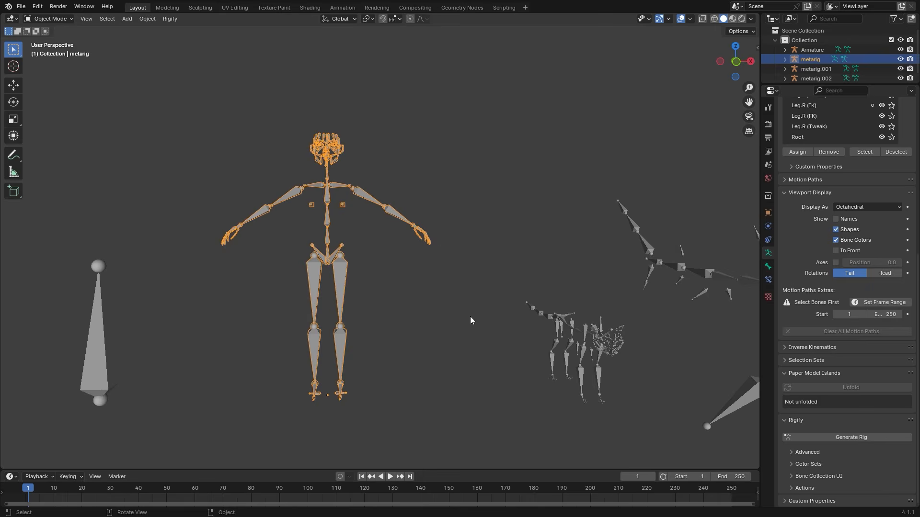
{"action": "middle_click_drag", "start_coordinate": [470, 316], "coordinate": [550, 324], "text": "shift"}
{"action": "middle_click_drag", "start_coordinate": [550, 325], "coordinate": [530, 326]}
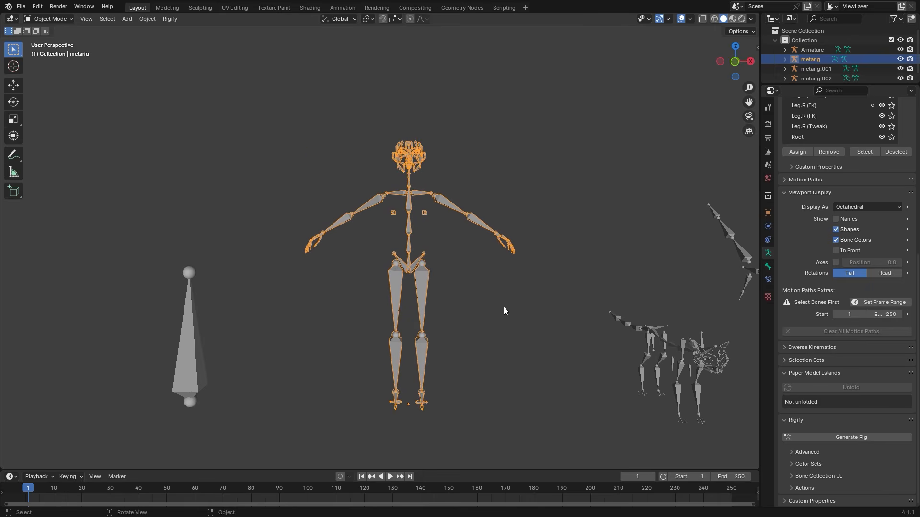
{"action": "left_click", "coordinate": [857, 436]}
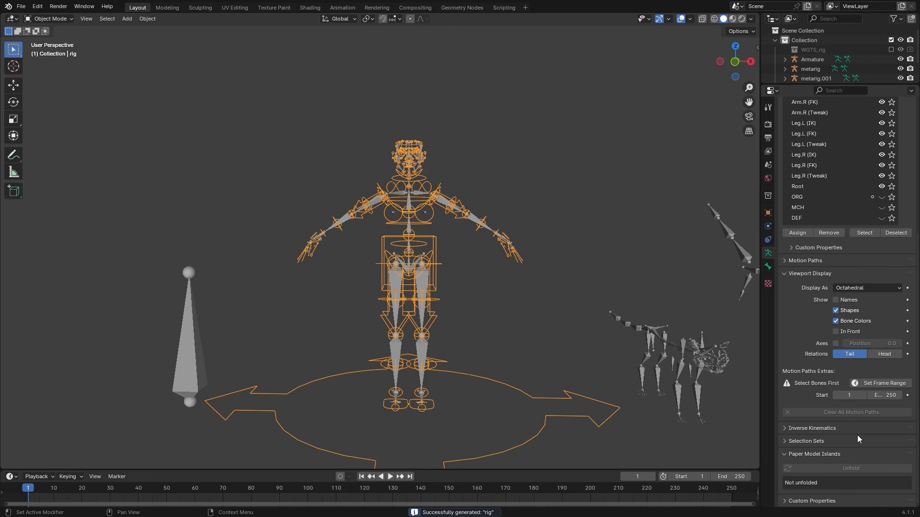
Enlarge the Outliner and enable the WGTS_rig collection in the view layer to list its widget objects.
{"action": "left_click_drag", "start_coordinate": [865, 85], "coordinate": [865, 120]}
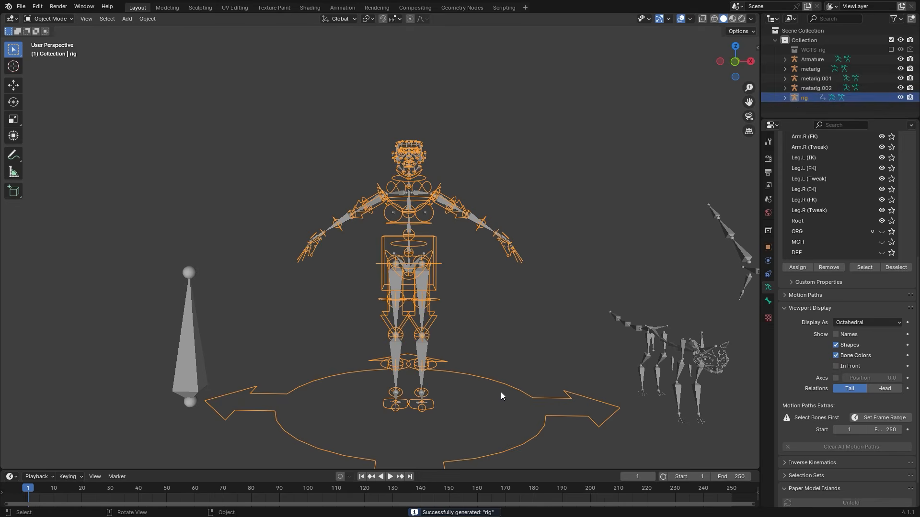
{"action": "scroll", "coordinate": [503, 389], "scroll_direction": "down", "scroll_amount": 3}
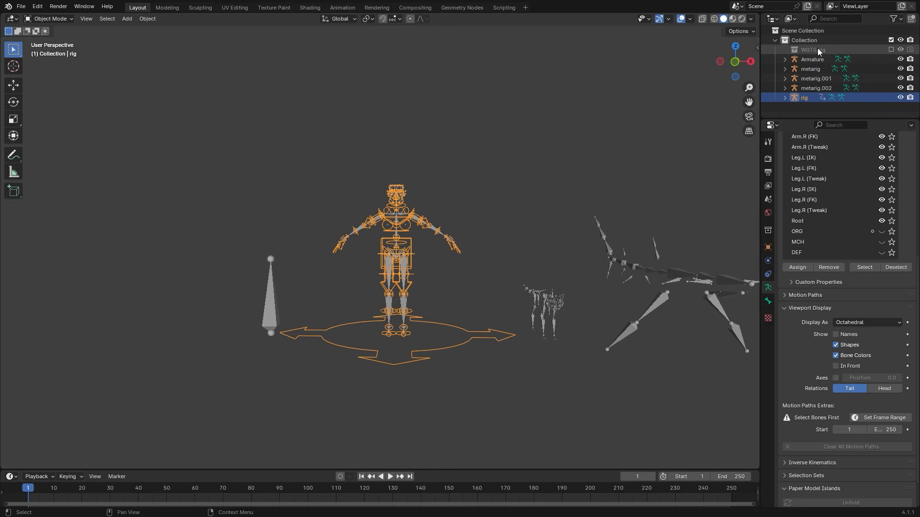
{"action": "left_click", "coordinate": [891, 50]}
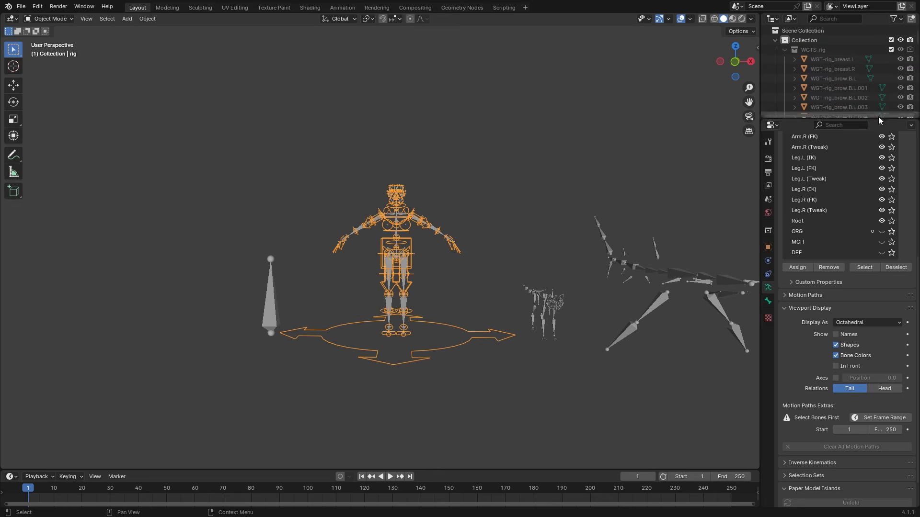
{"action": "left_click_drag", "start_coordinate": [881, 120], "coordinate": [878, 234]}
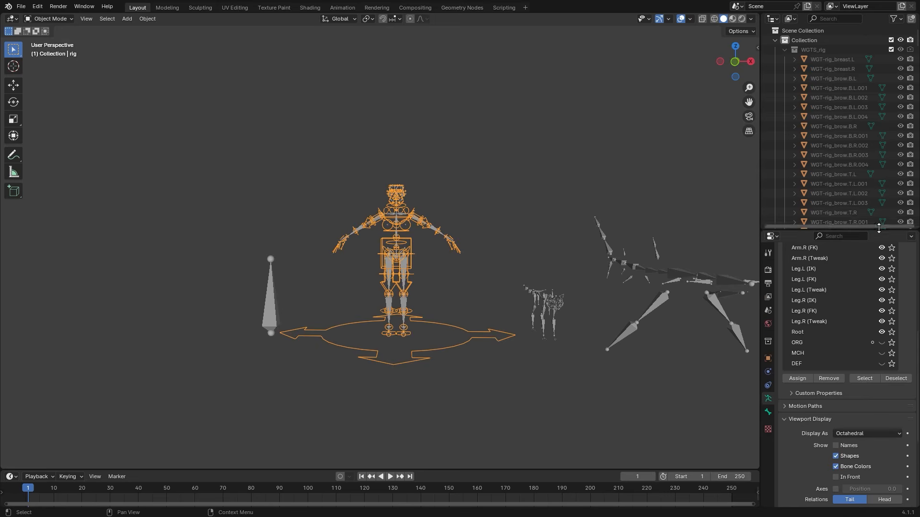
Move the generated control rig along the global X axis, away from the human meta-rig.
{"action": "key", "text": "g"}
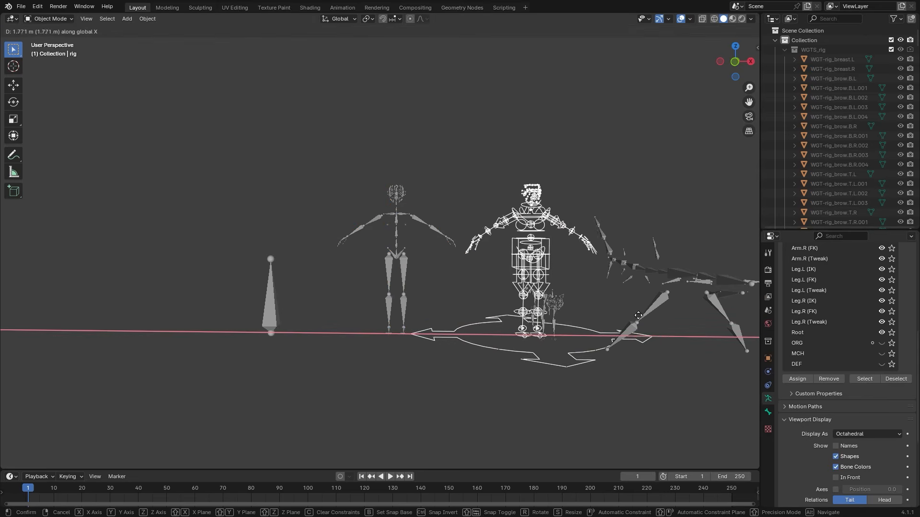
{"action": "left_click", "coordinate": [369, 320]}
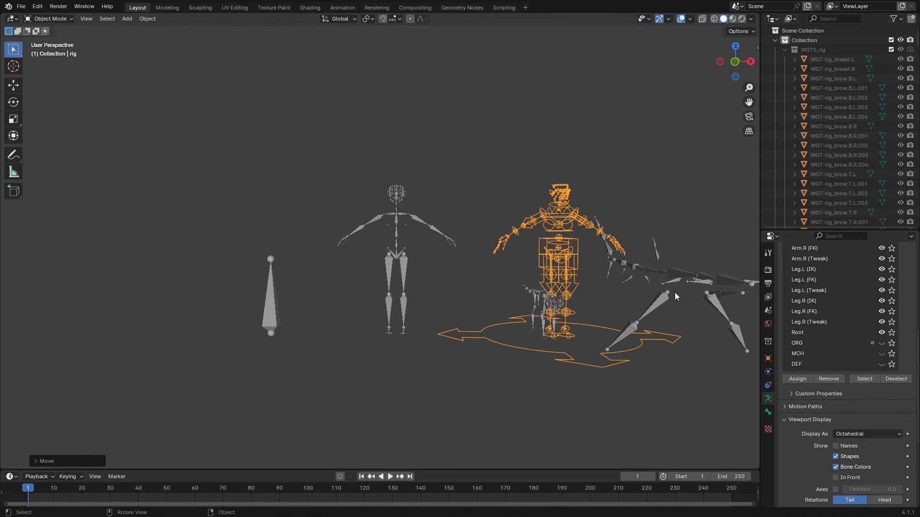
Delete the cat meta-rig, the shark meta-rig and the single bone armature.
{"action": "left_click", "coordinate": [528, 294]}
{"action": "key", "text": "Delete"}
{"action": "left_click", "coordinate": [623, 278]}
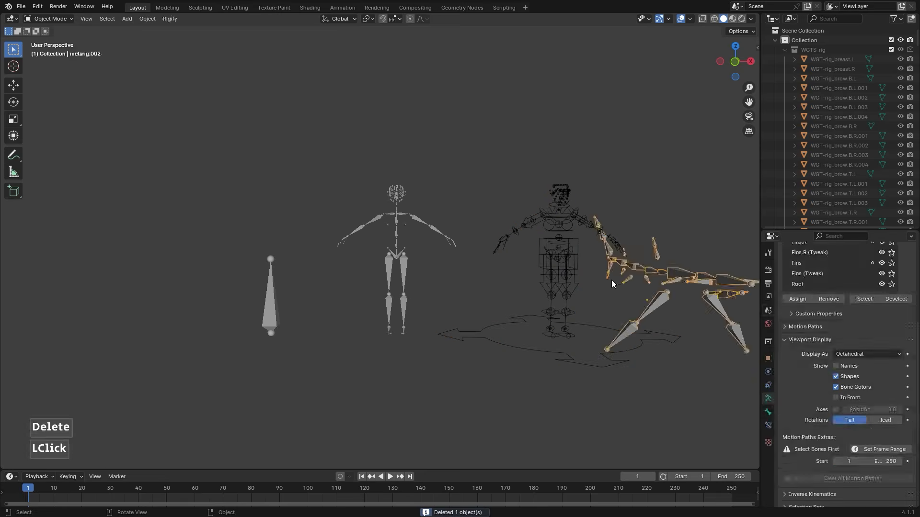
{"action": "key", "text": "Delete"}
{"action": "left_click", "coordinate": [265, 304]}
{"action": "key", "text": "Delete"}
{"action": "scroll", "coordinate": [631, 289], "scroll_direction": "down", "scroll_amount": 5}
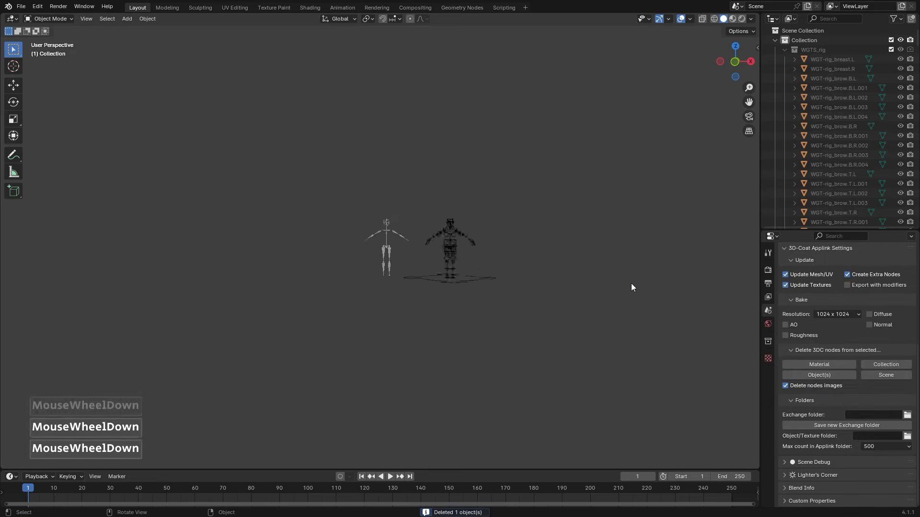
{"action": "scroll", "coordinate": [630, 286], "scroll_direction": "up", "scroll_amount": 5}
{"action": "middle_click_drag", "start_coordinate": [606, 249], "coordinate": [547, 272], "text": "shift"}
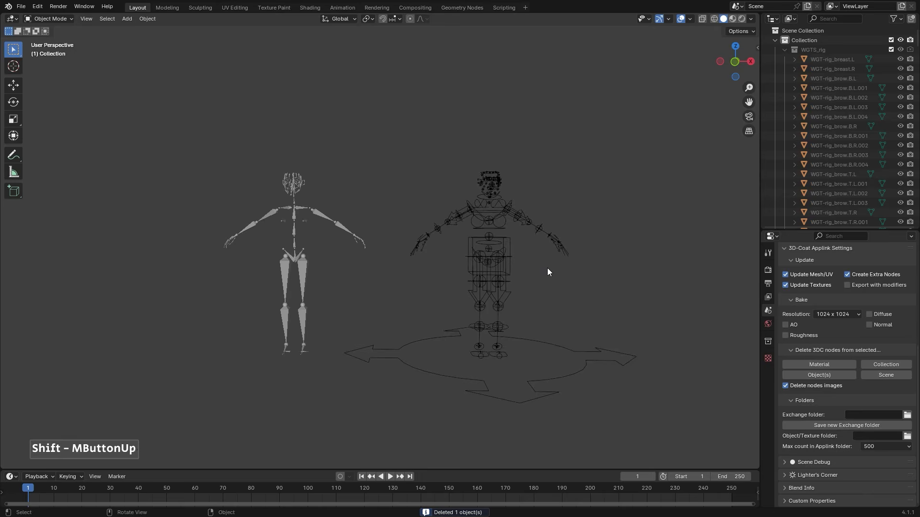
Show the front view, select the generated control rig and switch it to Pose Mode.
{"action": "key", "text": "1"}
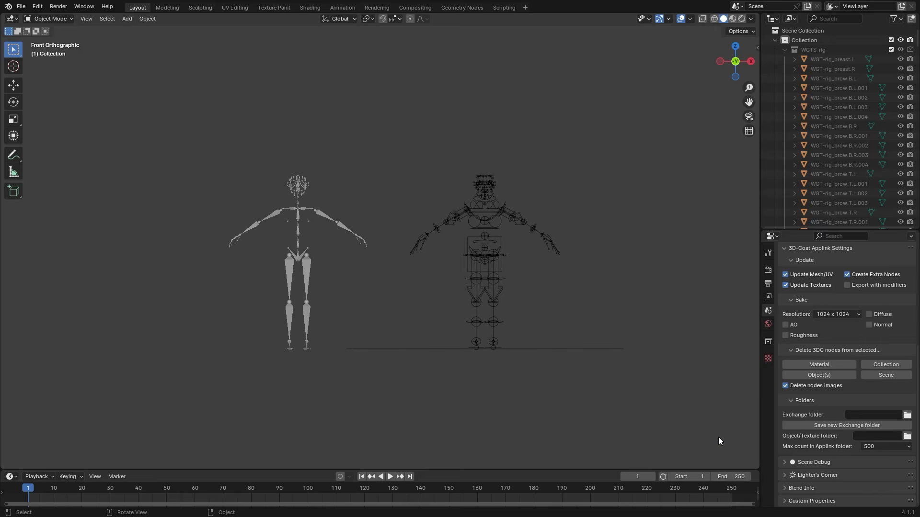
{"action": "scroll", "coordinate": [718, 437], "scroll_direction": "up", "scroll_amount": 2}
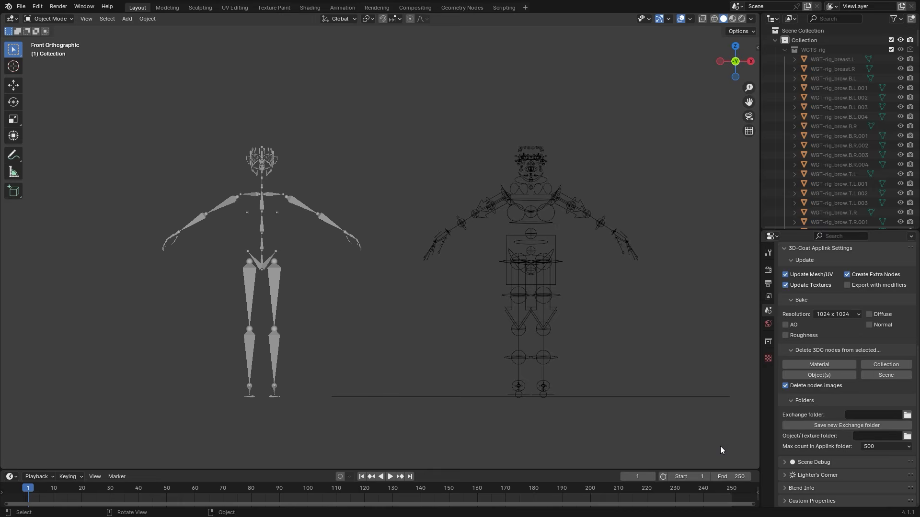
{"action": "left_click", "coordinate": [554, 263]}
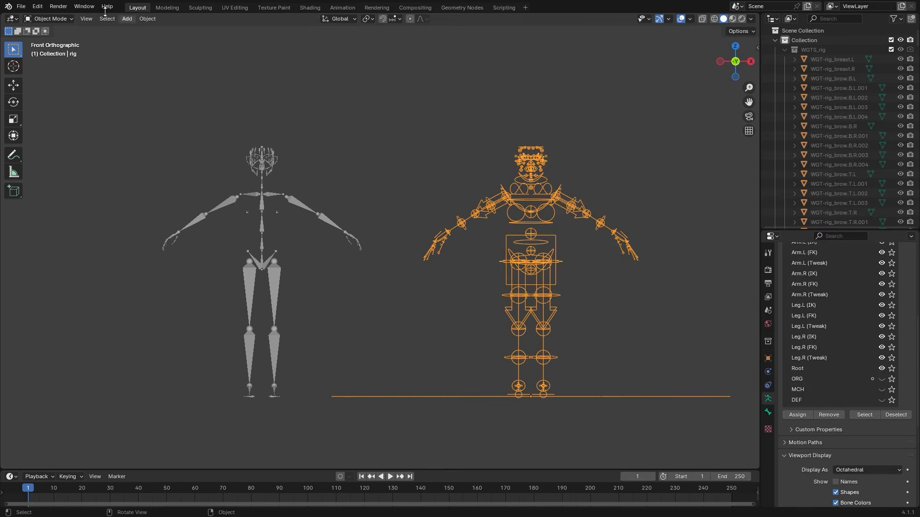
{"action": "left_click", "coordinate": [48, 19]}
{"action": "left_click", "coordinate": [52, 51]}
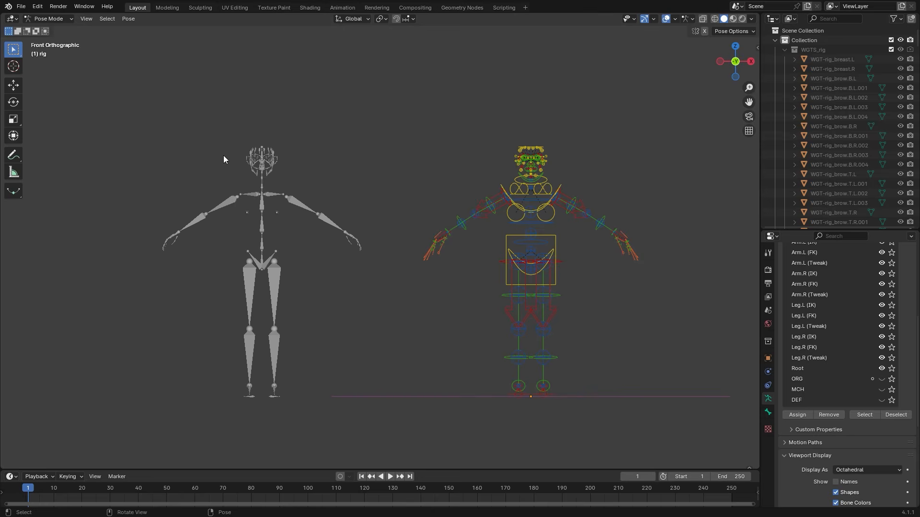
Examine the meta-rig's face bones up close and compare them with the control rig's face and body widgets.
{"action": "scroll", "coordinate": [218, 143], "scroll_direction": "up", "scroll_amount": 4}
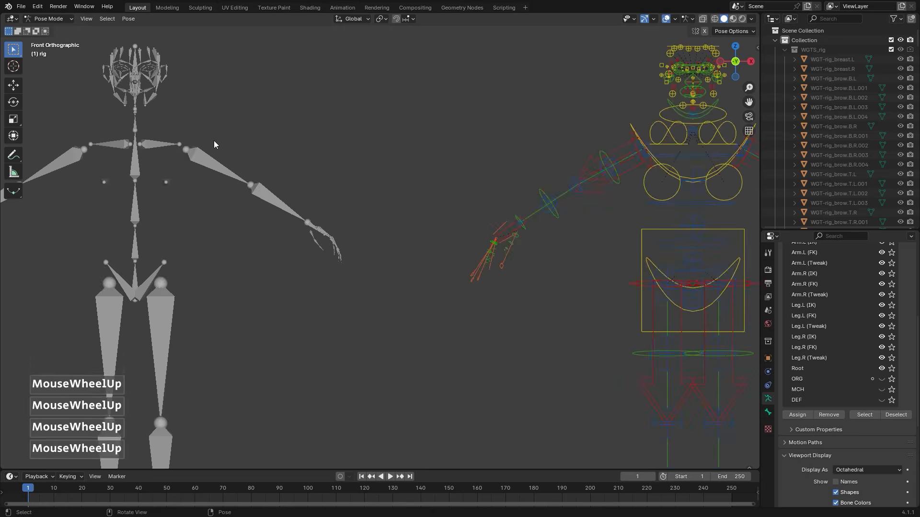
{"action": "middle_click_drag", "start_coordinate": [218, 144], "coordinate": [513, 308], "text": "shift"}
{"action": "scroll", "coordinate": [513, 308], "scroll_direction": "up", "scroll_amount": 4}
{"action": "middle_click_drag", "start_coordinate": [583, 323], "coordinate": [562, 297], "text": "shift"}
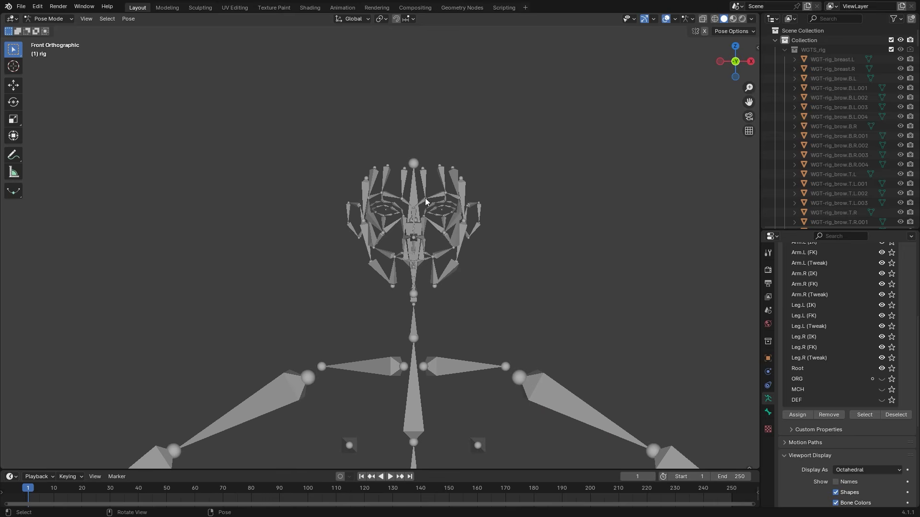
{"action": "middle_click_drag", "start_coordinate": [662, 359], "coordinate": [293, 366], "text": "shift"}
{"action": "middle_click_drag", "start_coordinate": [628, 344], "coordinate": [237, 336], "text": "shift"}
{"action": "middle_click_drag", "start_coordinate": [524, 329], "coordinate": [218, 344], "text": "shift"}
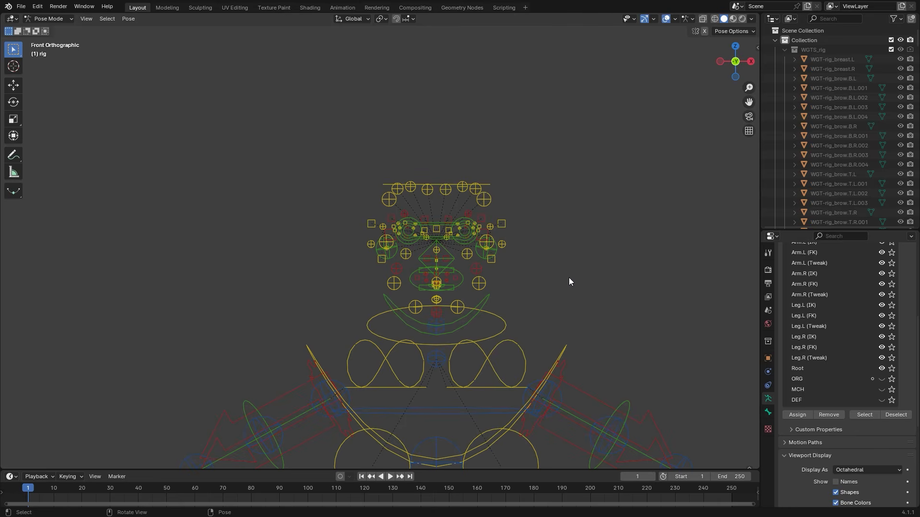
{"action": "scroll", "coordinate": [569, 282], "scroll_direction": "down", "scroll_amount": 4}
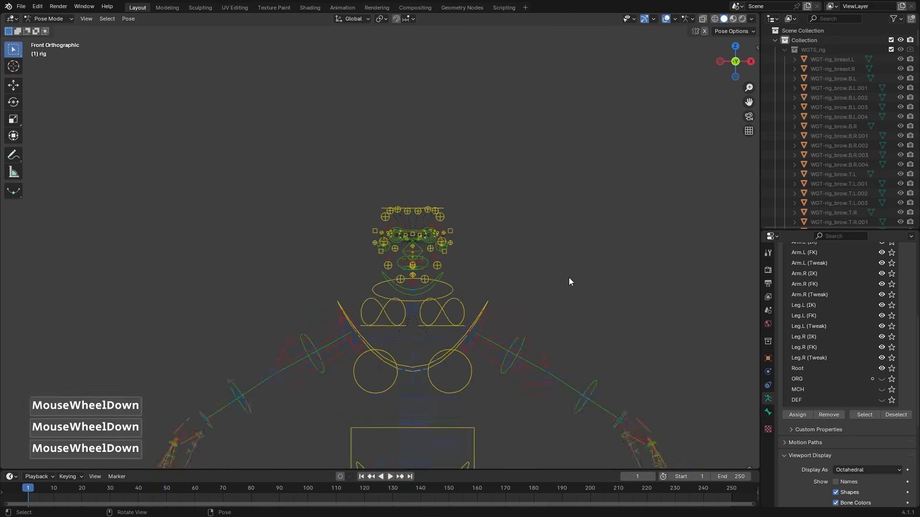
{"action": "middle_click_drag", "start_coordinate": [495, 378], "coordinate": [654, 329], "text": "shift"}
{"action": "scroll", "coordinate": [651, 294], "scroll_direction": "down", "scroll_amount": 2}
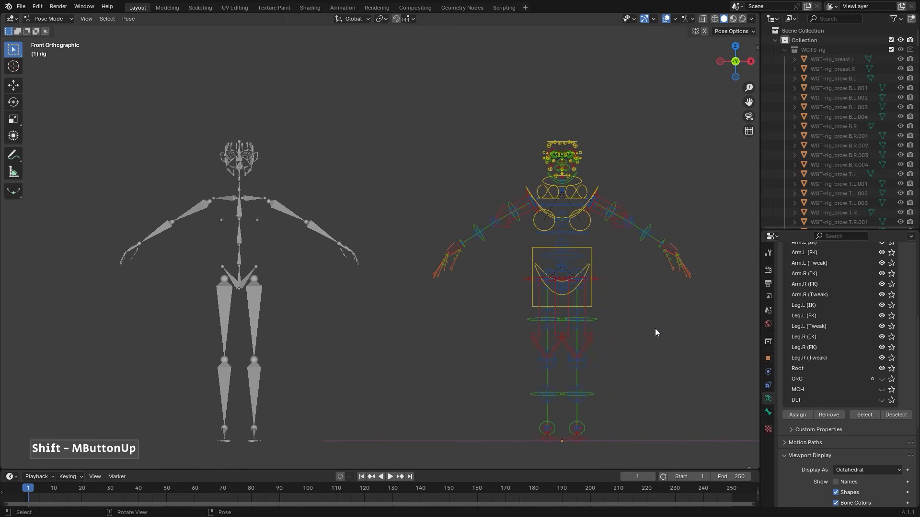
Turn off the control rig's custom bone shapes in its viewport display and turn them back on.
{"action": "scroll", "coordinate": [815, 456], "scroll_direction": "down", "scroll_amount": 3}
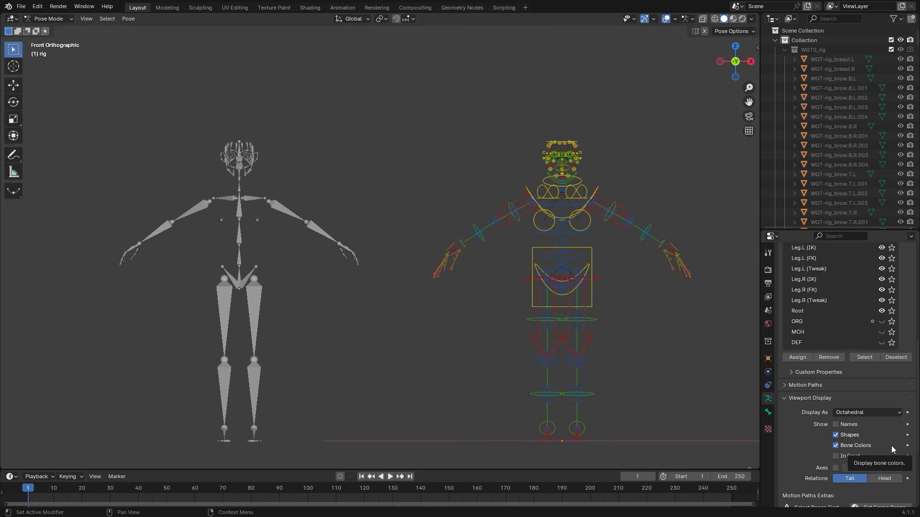
{"action": "left_click", "coordinate": [836, 436]}
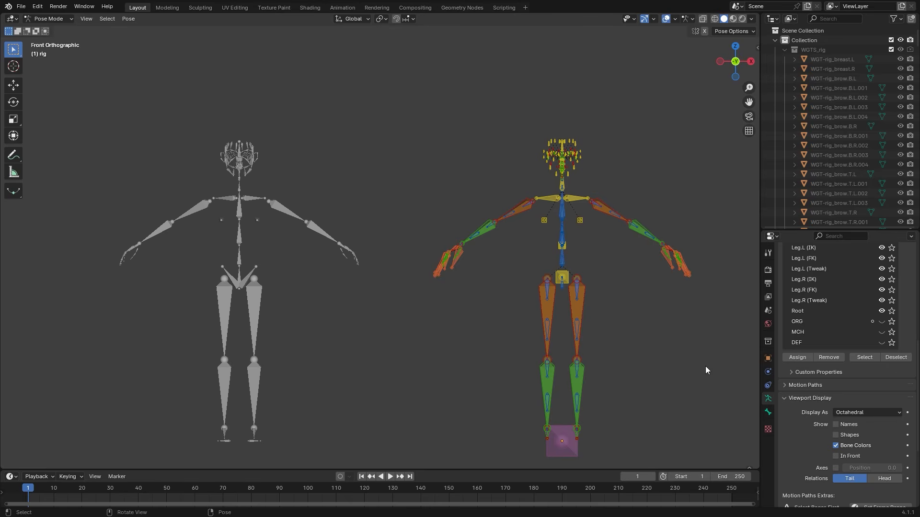
{"action": "left_click", "coordinate": [836, 435]}
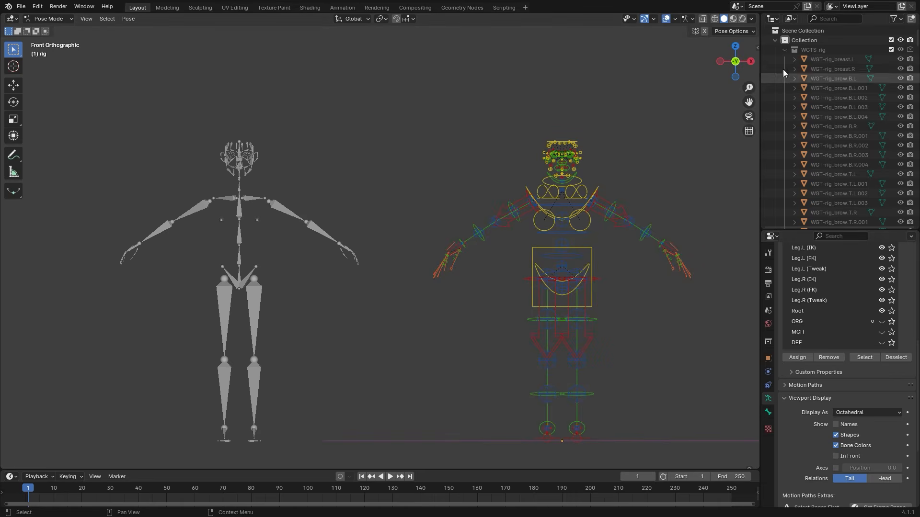
Delete the rig's widget objects from the WGTS_rig collection and undo the deletion.
{"action": "left_click", "coordinate": [835, 50]}
{"action": "left_click", "coordinate": [826, 58]}
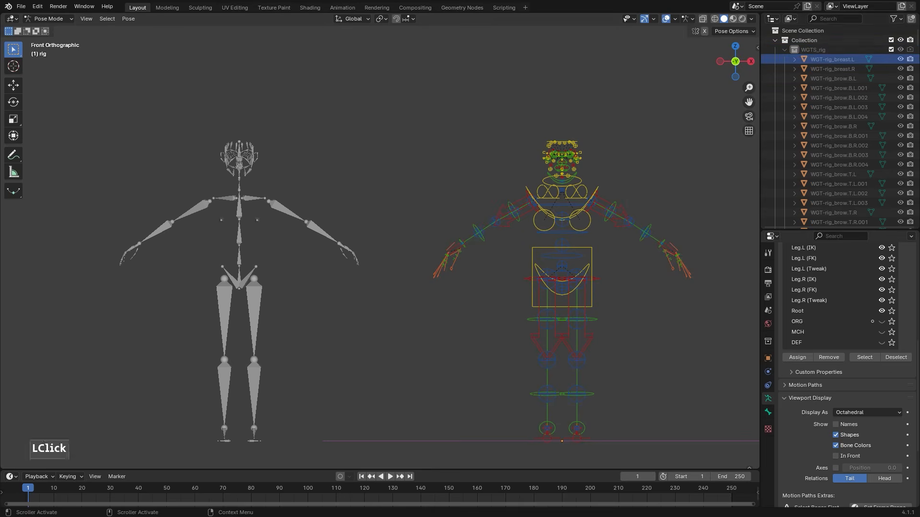
{"action": "left_click_drag", "start_coordinate": [916, 35], "coordinate": [913, 220]}
{"action": "left_click", "coordinate": [847, 200], "text": "shift"}
{"action": "key", "text": "Delete"}
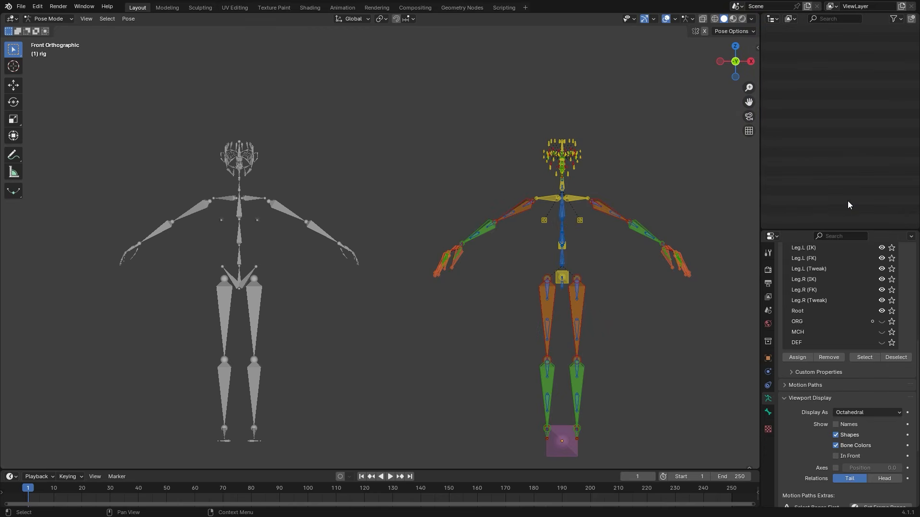
{"action": "key", "text": "ctrl+z"}
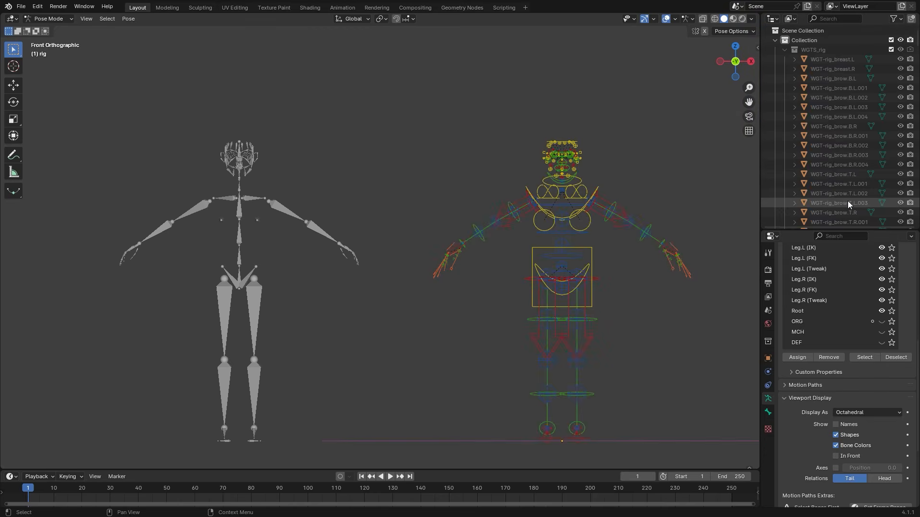
Hide the control rig's custom bone shapes and select the root and torso bones to examine them from the side.
{"action": "left_click", "coordinate": [836, 435]}
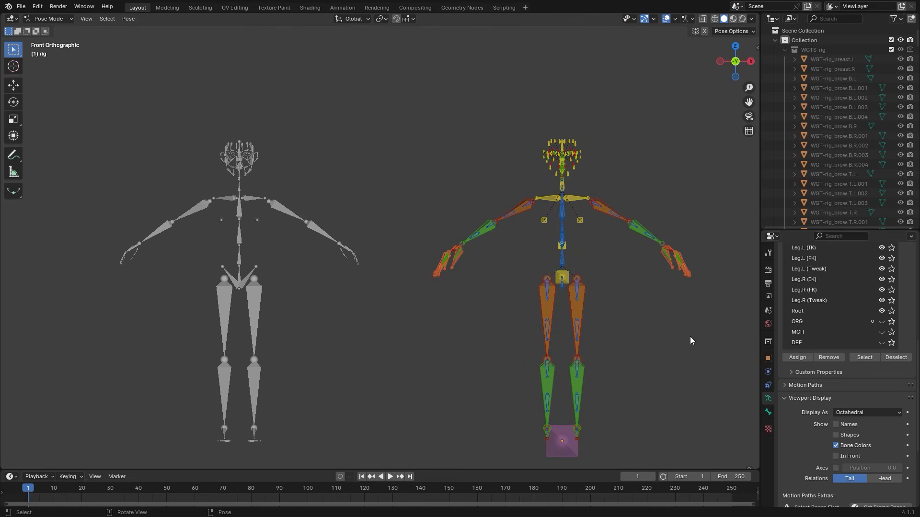
{"action": "middle_click_drag", "start_coordinate": [672, 396], "coordinate": [570, 389]}
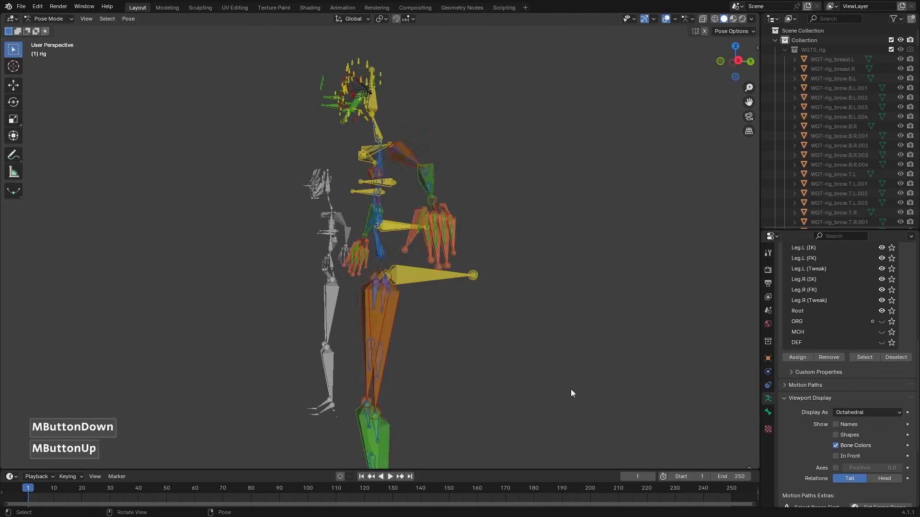
{"action": "scroll", "coordinate": [566, 369], "scroll_direction": "down", "scroll_amount": 2}
{"action": "middle_click_drag", "start_coordinate": [547, 353], "coordinate": [413, 410]}
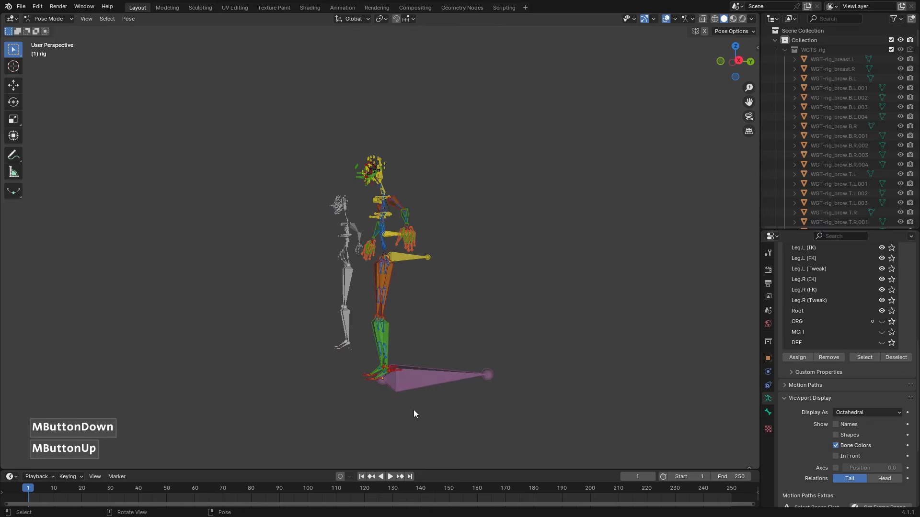
{"action": "left_click", "coordinate": [427, 378]}
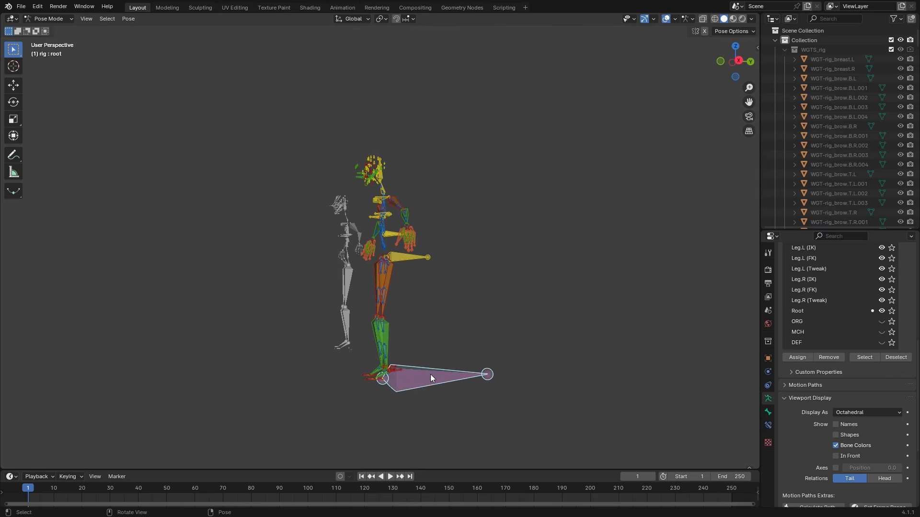
{"action": "left_click", "coordinate": [419, 258]}
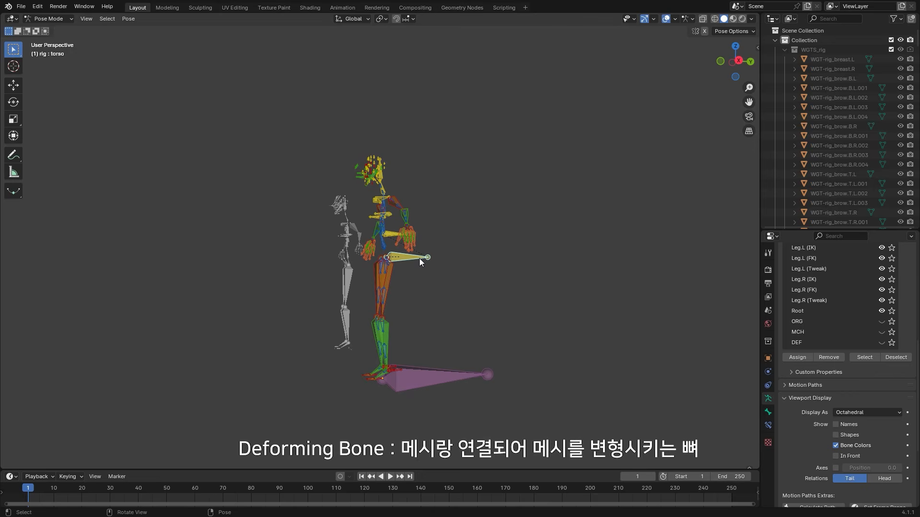
{"action": "middle_click_drag", "start_coordinate": [399, 273], "coordinate": [392, 314]}
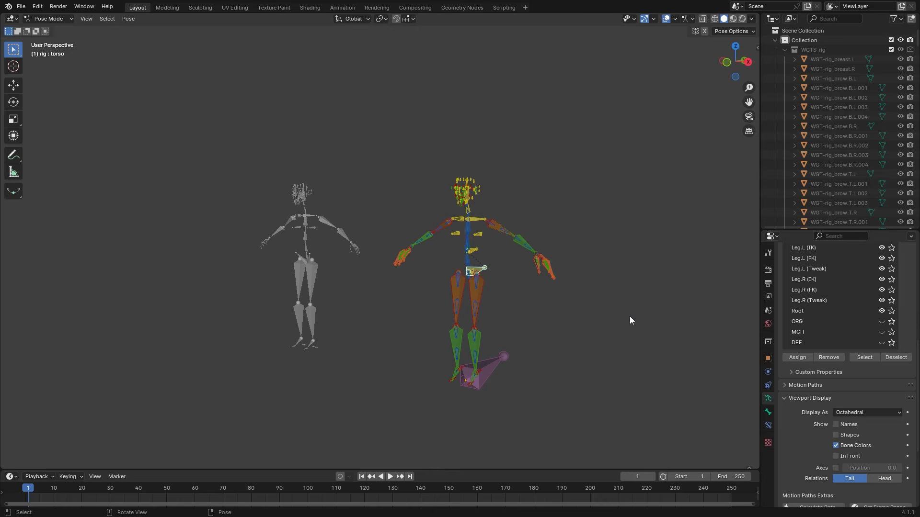
Show the control rig's custom bone shapes again, comparing its display with bone colors off and on.
{"action": "left_click", "coordinate": [835, 445]}
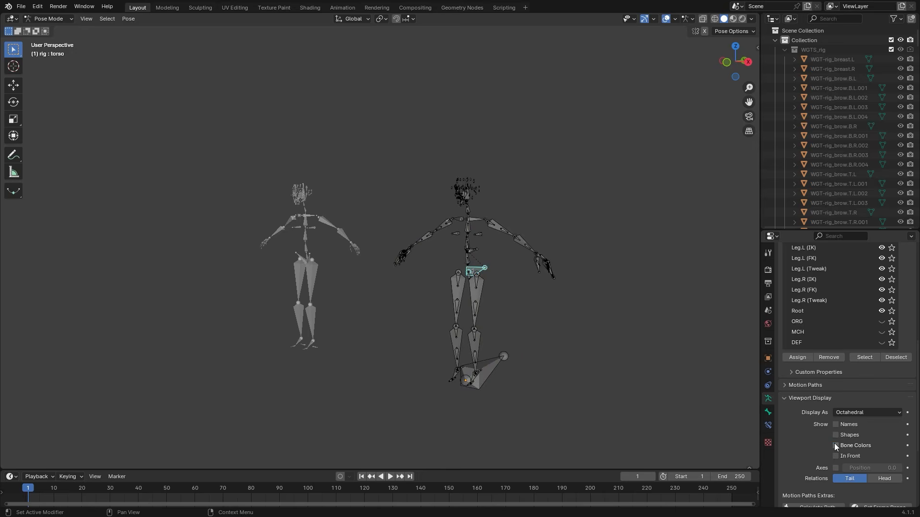
{"action": "left_click", "coordinate": [836, 445]}
{"action": "left_click", "coordinate": [836, 435]}
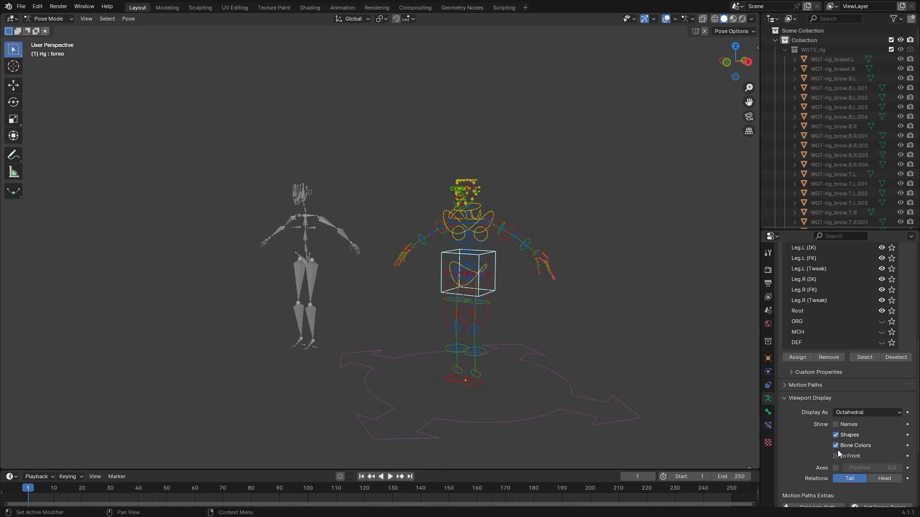
{"action": "left_click", "coordinate": [836, 445]}
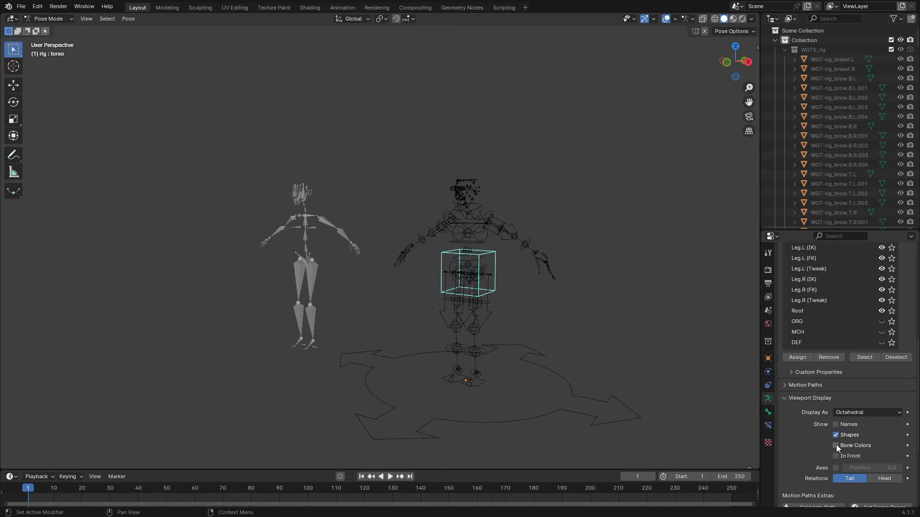
{"action": "left_click", "coordinate": [836, 445]}
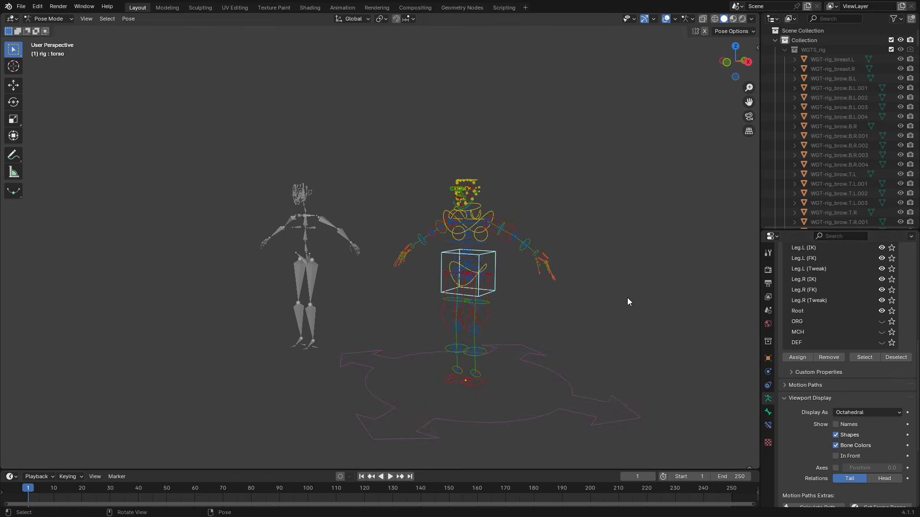
Return the control rig to Object Mode, deselect it, and toggle its bone colors off and back on.
{"action": "left_click", "coordinate": [48, 19]}
{"action": "left_click", "coordinate": [57, 33]}
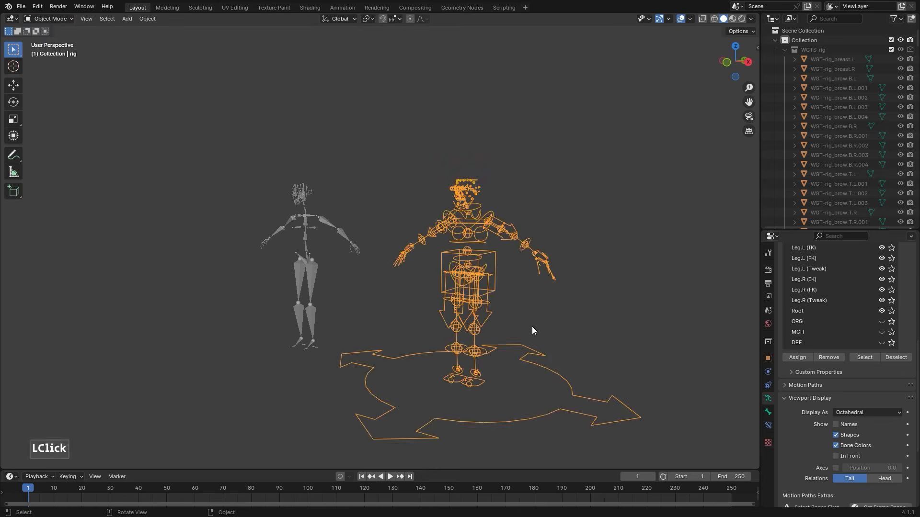
{"action": "left_click", "coordinate": [532, 327]}
{"action": "middle_click_drag", "start_coordinate": [668, 323], "coordinate": [563, 369]}
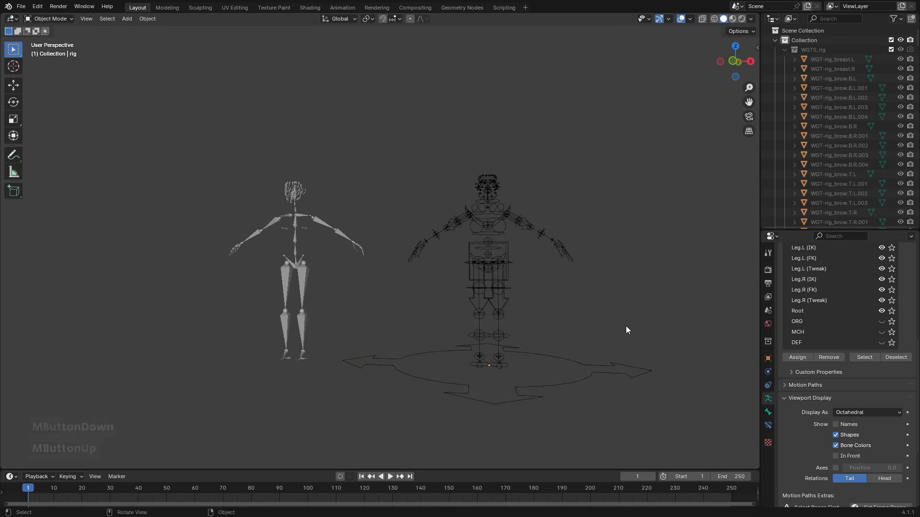
{"action": "left_click", "coordinate": [844, 445]}
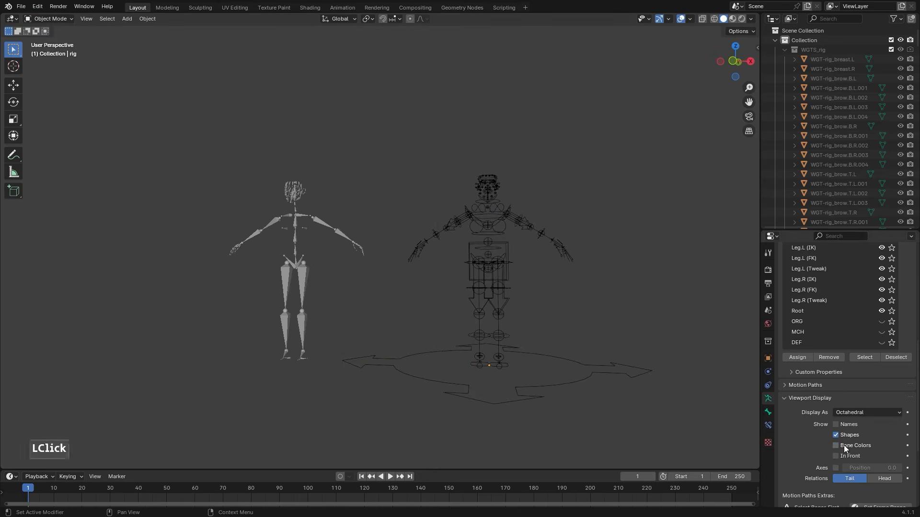
{"action": "left_click", "coordinate": [843, 446]}
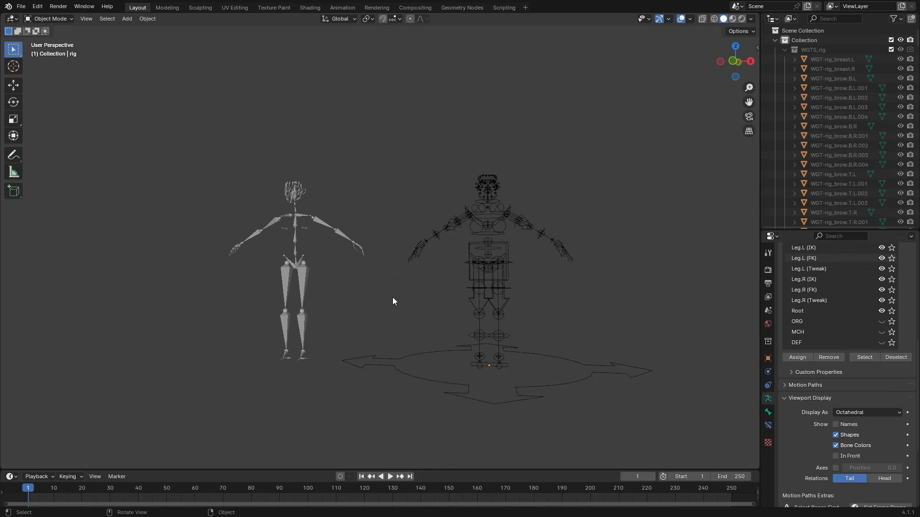
Select the human meta-rig, switch it to Pose Mode and enable X-axis mirroring for posing.
{"action": "middle_click_drag", "start_coordinate": [393, 301], "coordinate": [505, 308], "text": "shift"}
{"action": "scroll", "coordinate": [505, 308], "scroll_direction": "up", "scroll_amount": 3}
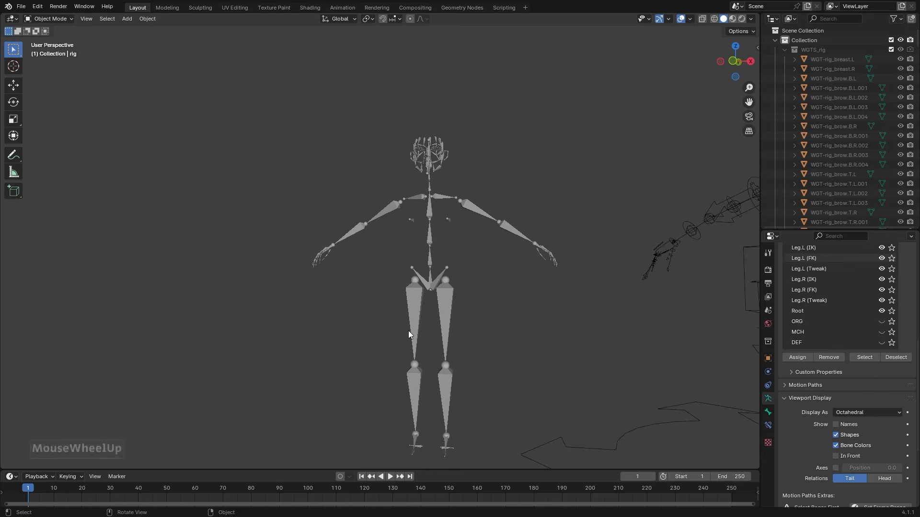
{"action": "left_click", "coordinate": [447, 295]}
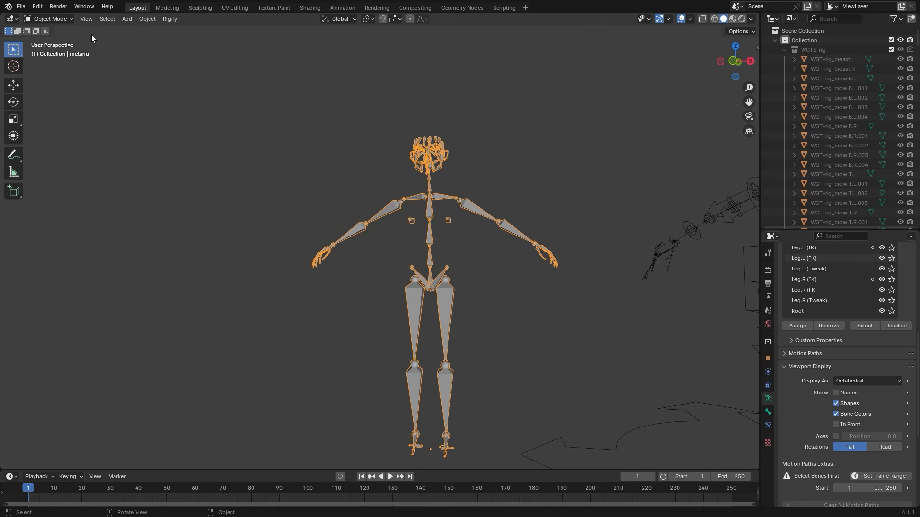
{"action": "left_click", "coordinate": [48, 19]}
{"action": "left_click", "coordinate": [57, 47]}
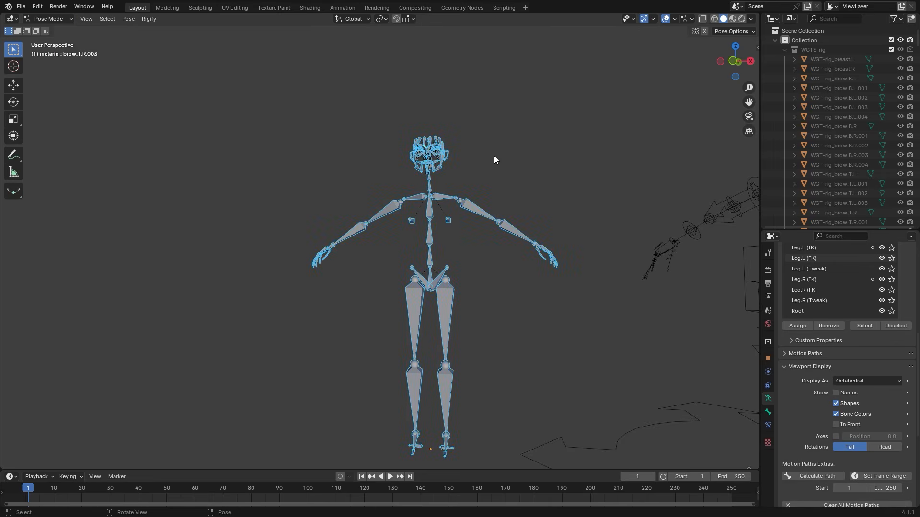
{"action": "left_click", "coordinate": [703, 31]}
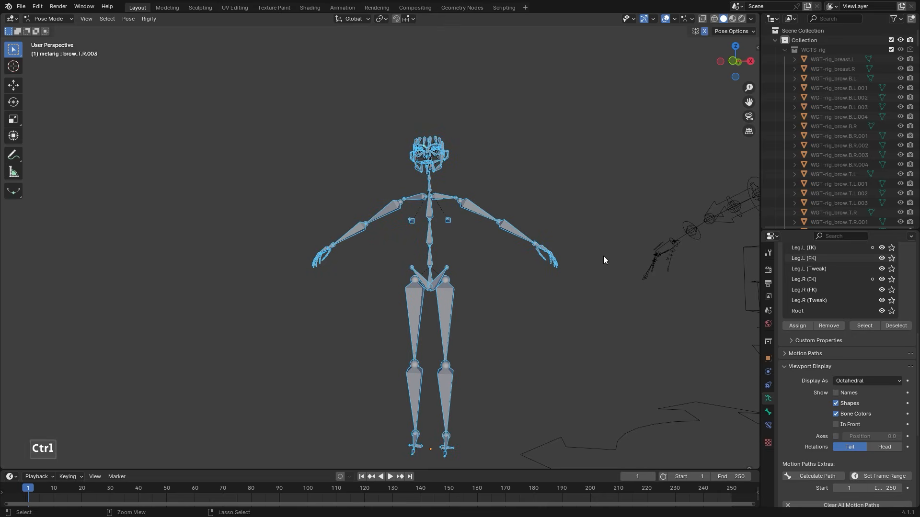
From the side view, rotate the meta-rig's mirrored thigh bones forward until they are nearly horizontal.
{"action": "key", "text": "ctrl+KP_3"}
{"action": "scroll", "coordinate": [393, 321], "scroll_direction": "up", "scroll_amount": 2}
{"action": "left_click", "coordinate": [382, 331]}
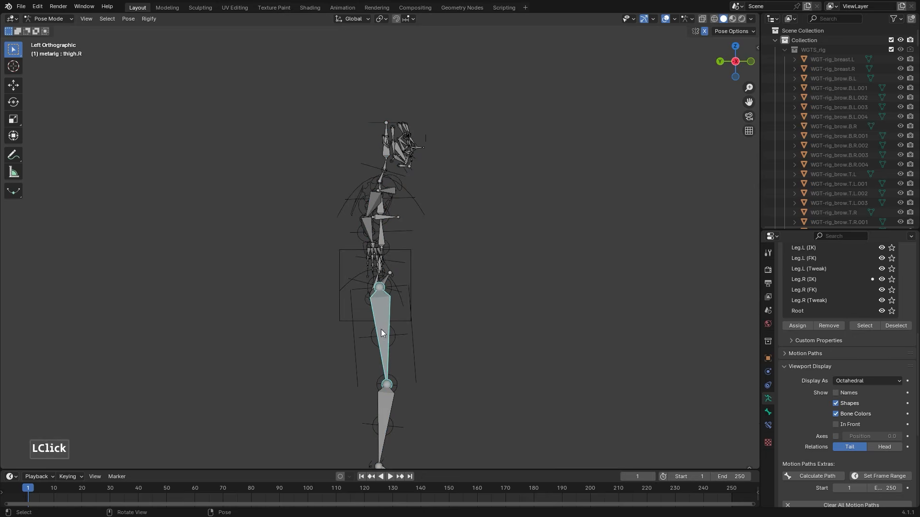
{"action": "key", "text": "r"}
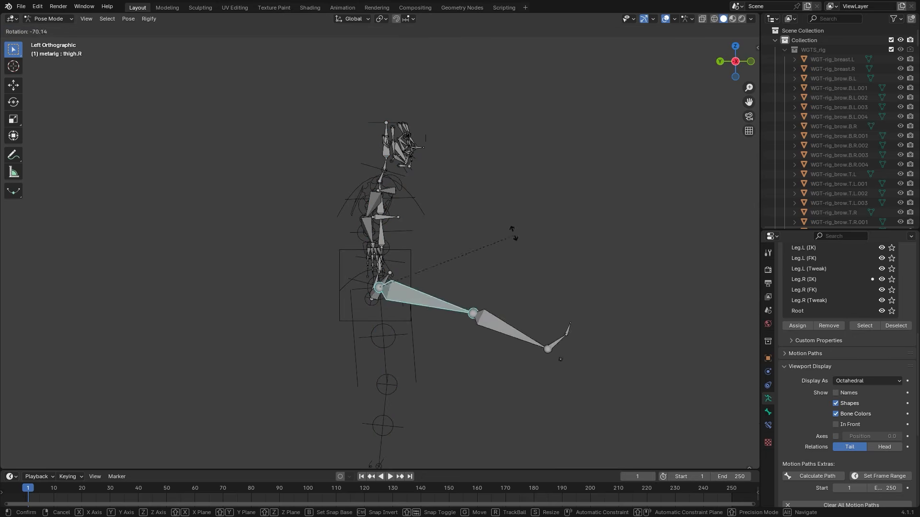
{"action": "left_click", "coordinate": [513, 233]}
Bend the meta-rig's shins back under the raised thighs and rotate the feet upward.
{"action": "left_click", "coordinate": [511, 320]}
{"action": "key", "text": "r"}
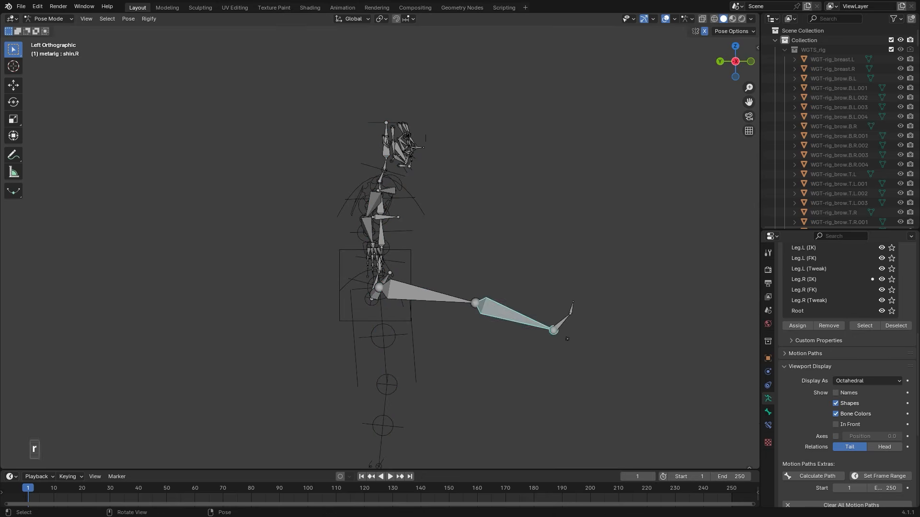
{"action": "left_click", "coordinate": [431, 373]}
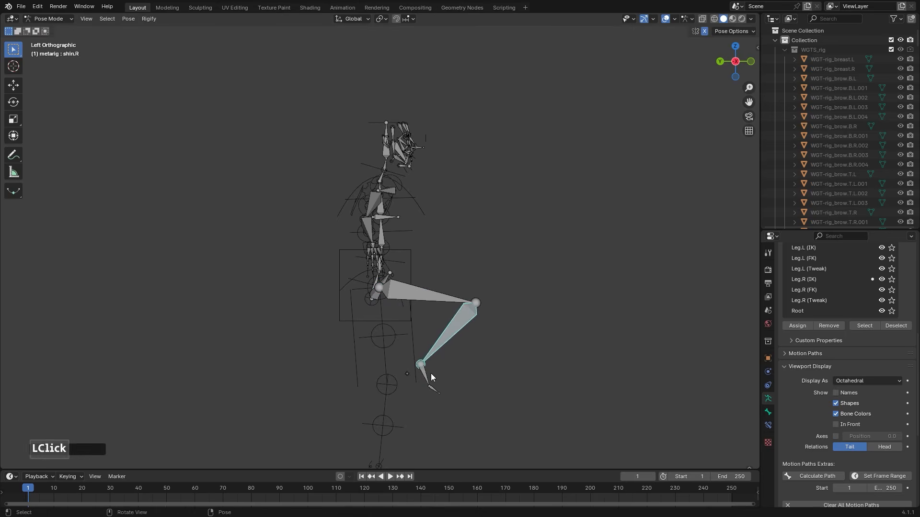
{"action": "left_click", "coordinate": [427, 377]}
{"action": "key", "text": "r"}
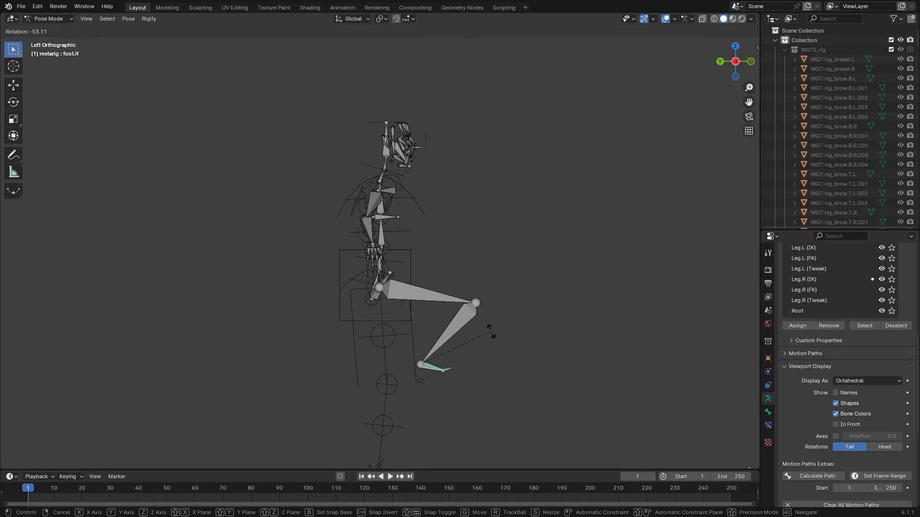
{"action": "left_click", "coordinate": [481, 360]}
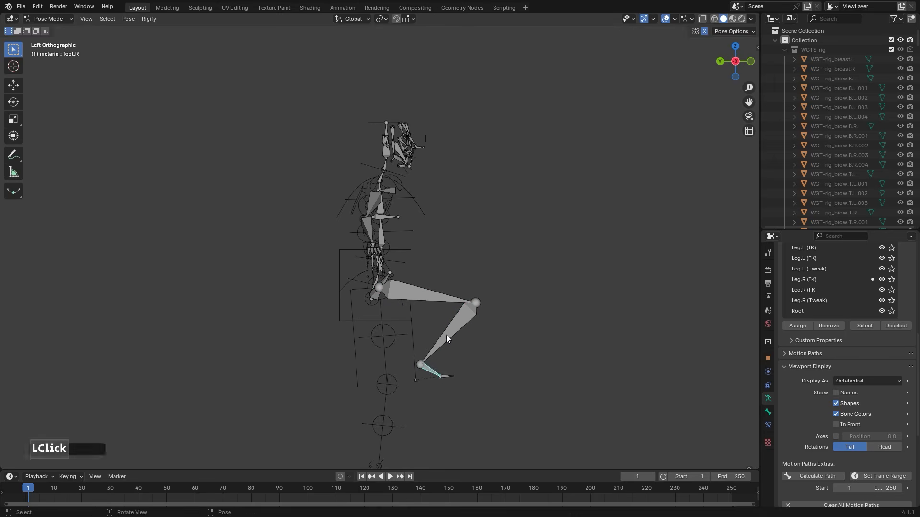
Fold the meta-rig's shins further back into a crouch and readjust the foot angle to match.
{"action": "left_click", "coordinate": [446, 335]}
{"action": "key", "text": "r"}
{"action": "left_click", "coordinate": [462, 359]}
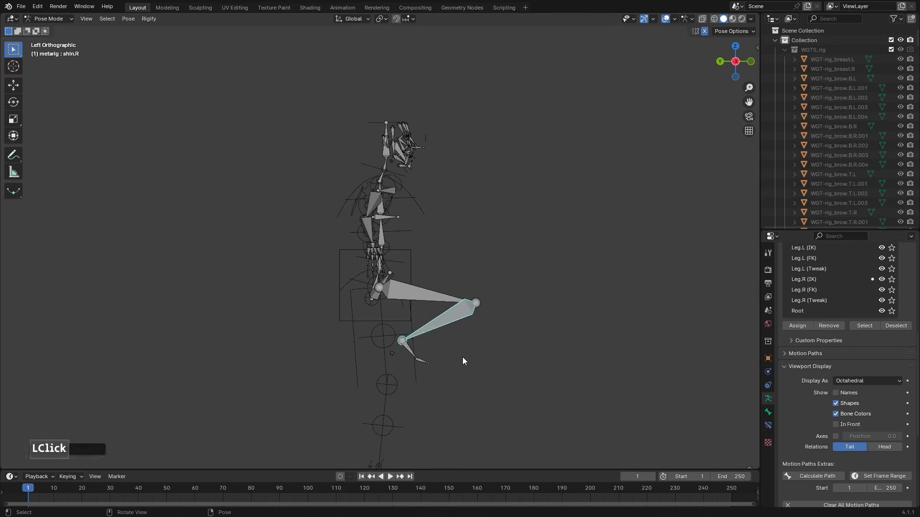
{"action": "left_click", "coordinate": [410, 347]}
{"action": "key", "text": "r"}
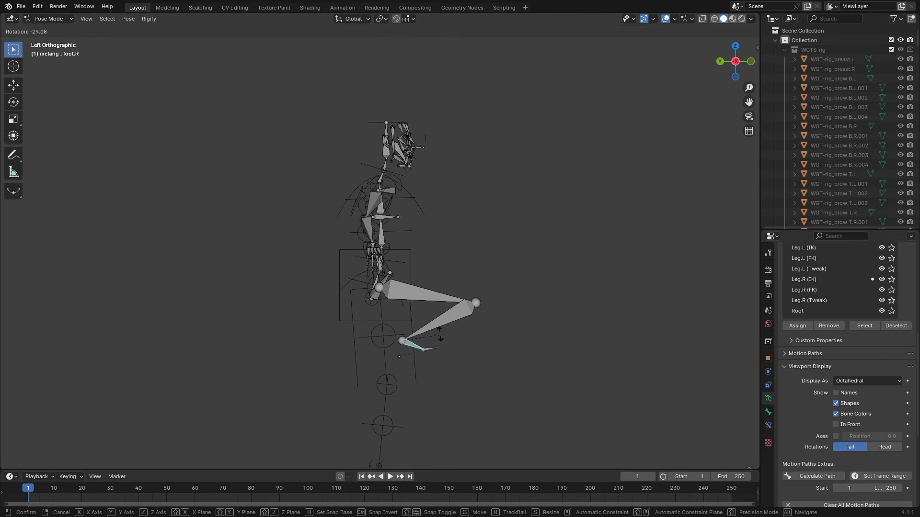
{"action": "left_click", "coordinate": [439, 342]}
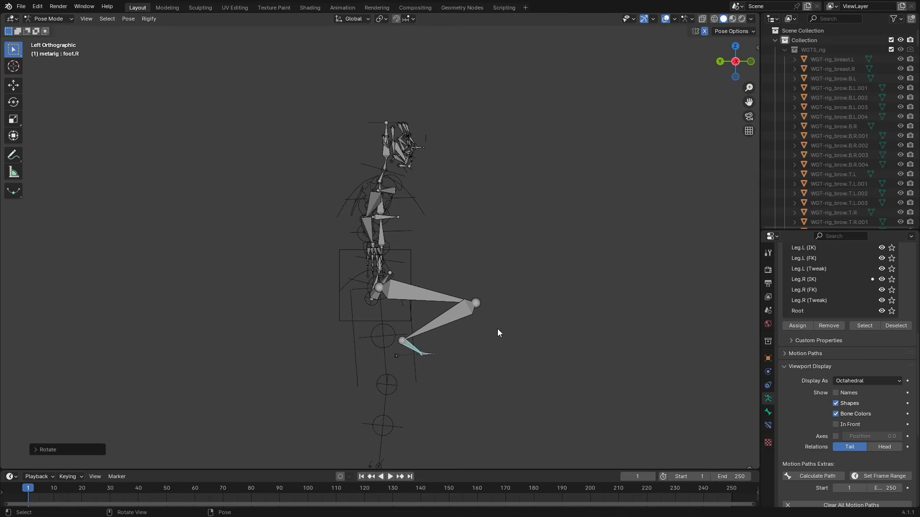
Select all of the meta-rig's bones, move them down about 0.67 m along Z to ground level, and deselect them.
{"action": "scroll", "coordinate": [475, 325], "scroll_direction": "down", "scroll_amount": 3}
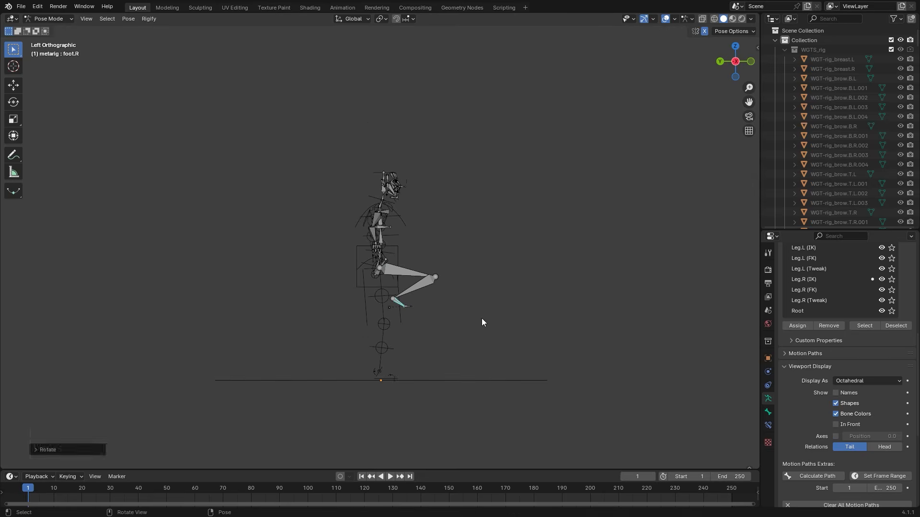
{"action": "middle_click_drag", "start_coordinate": [544, 324], "coordinate": [441, 317]}
{"action": "left_click_drag", "start_coordinate": [216, 101], "coordinate": [515, 317]}
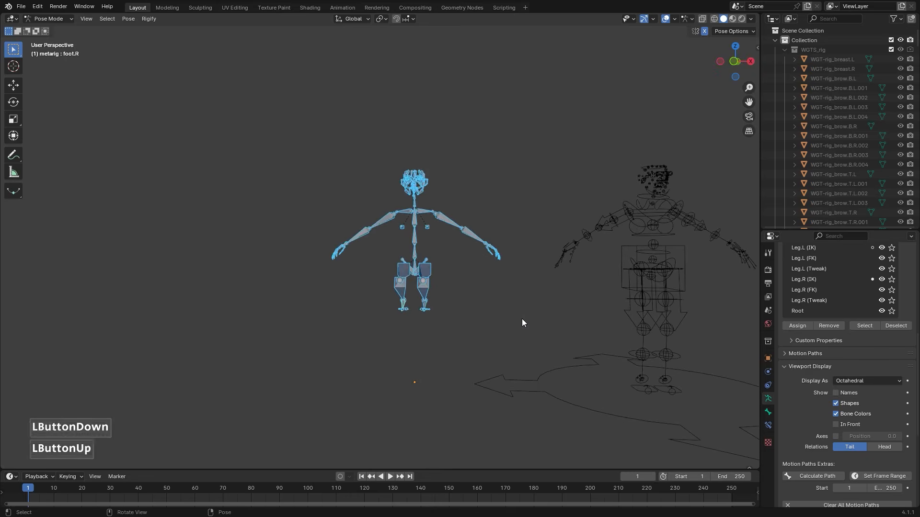
{"action": "key", "text": "g"}
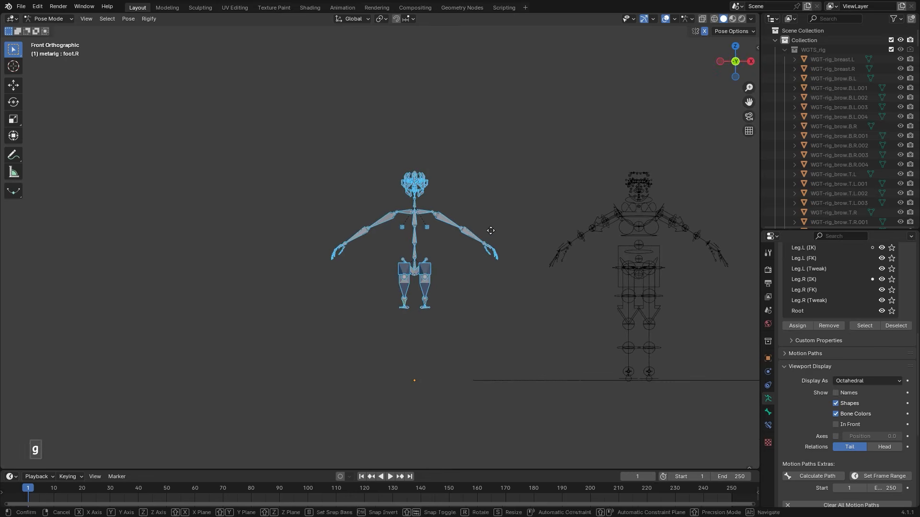
{"action": "key", "text": "z"}
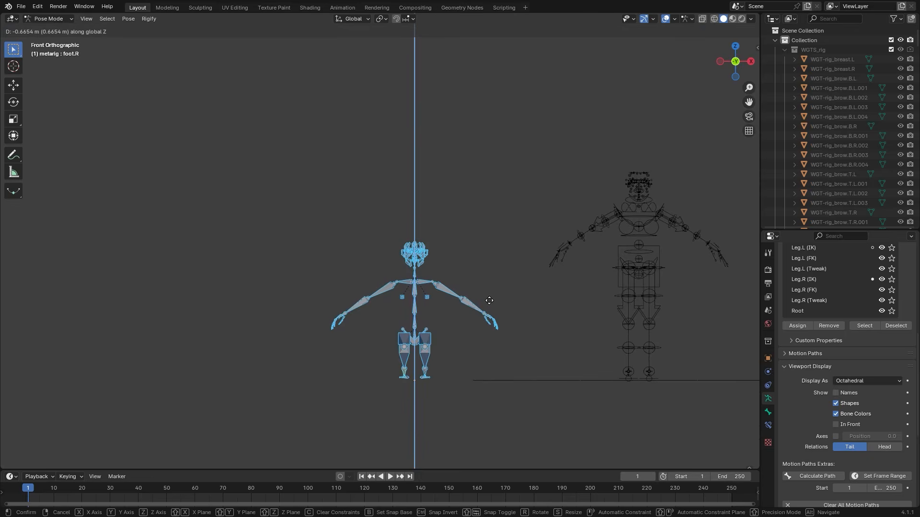
{"action": "left_click", "coordinate": [488, 307]}
{"action": "left_click", "coordinate": [504, 420]}
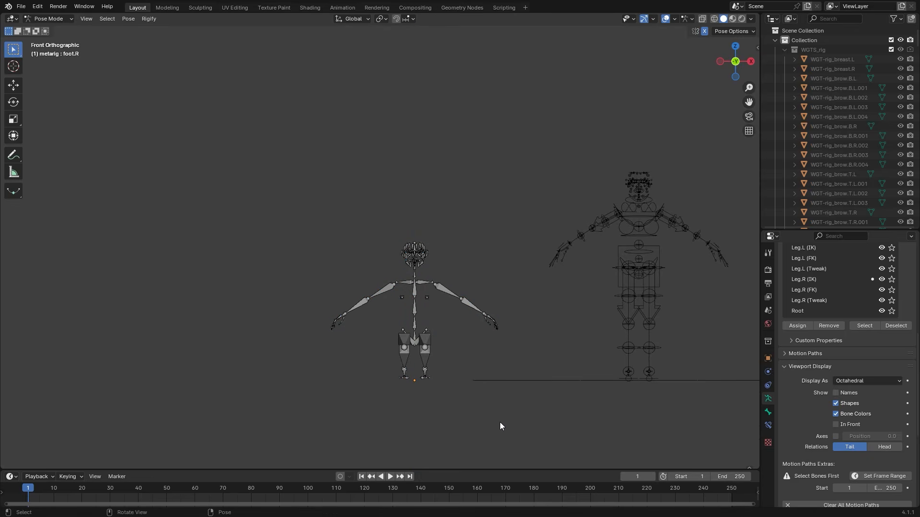
Return the meta-rig to Object Mode, select the generated control rig and switch it to Pose Mode.
{"action": "scroll", "coordinate": [500, 426], "scroll_direction": "down", "scroll_amount": 1}
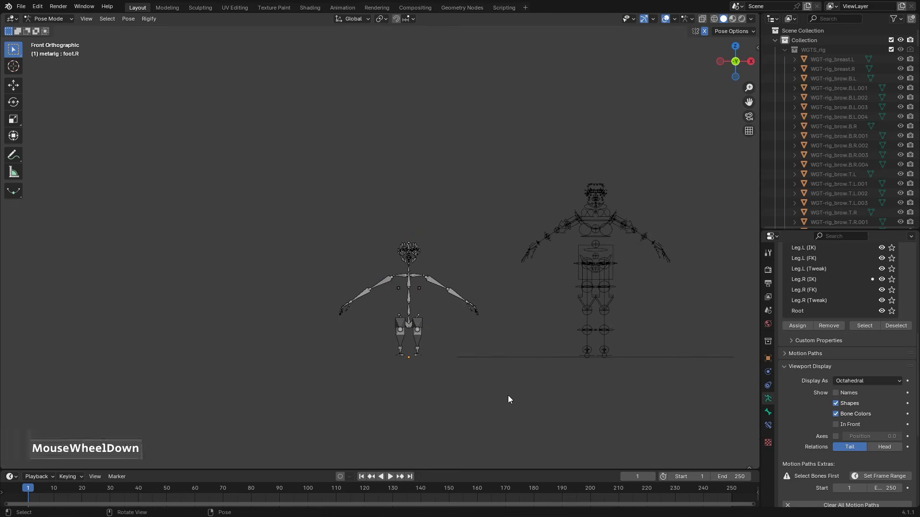
{"action": "left_click", "coordinate": [61, 21]}
{"action": "left_click", "coordinate": [56, 30]}
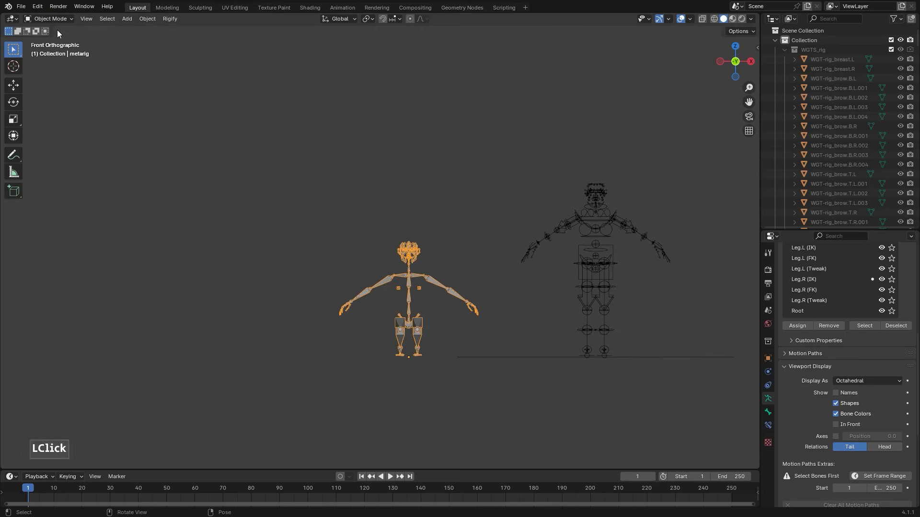
{"action": "left_click", "coordinate": [585, 242]}
{"action": "middle_click_drag", "start_coordinate": [673, 349], "coordinate": [538, 351], "text": "shift"}
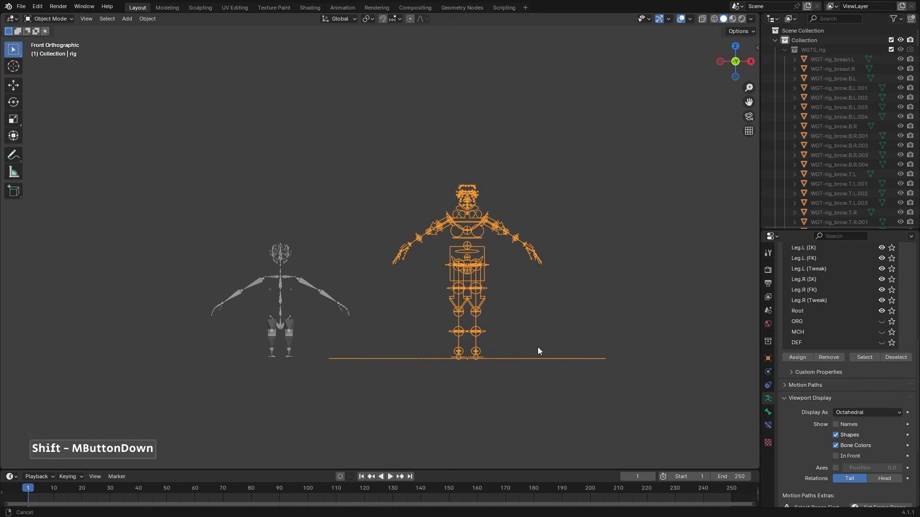
{"action": "left_click", "coordinate": [50, 18]}
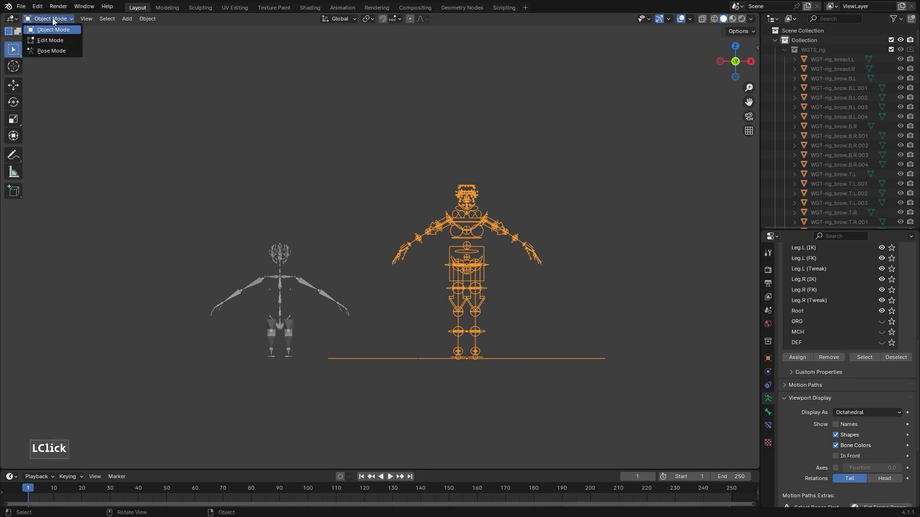
{"action": "left_click", "coordinate": [48, 51]}
Move the control rig's torso control down along Z into a crouch with the feet planted.
{"action": "left_click", "coordinate": [502, 264]}
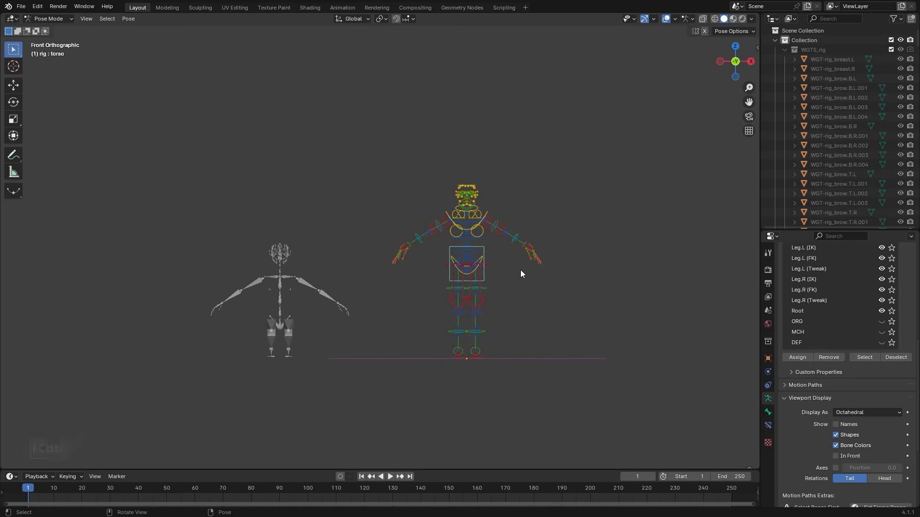
{"action": "left_click", "coordinate": [483, 248]}
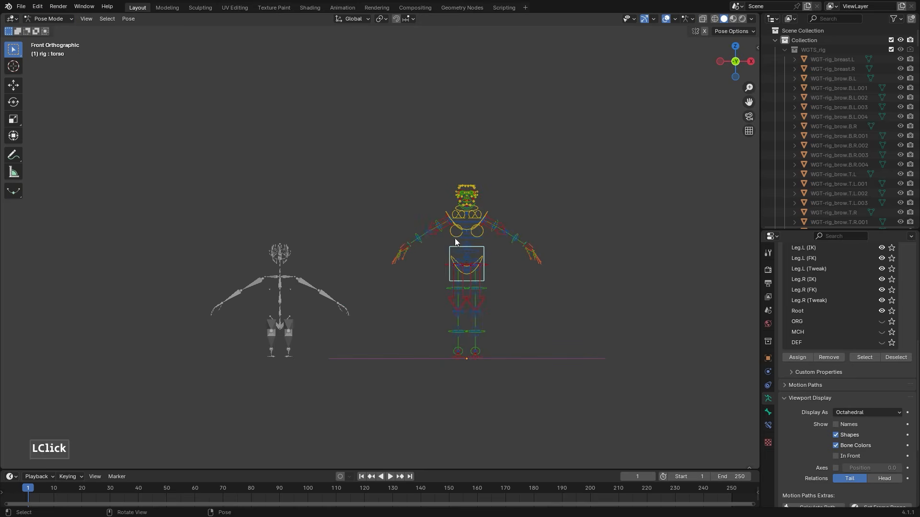
{"action": "key", "text": "g"}
{"action": "key", "text": "z"}
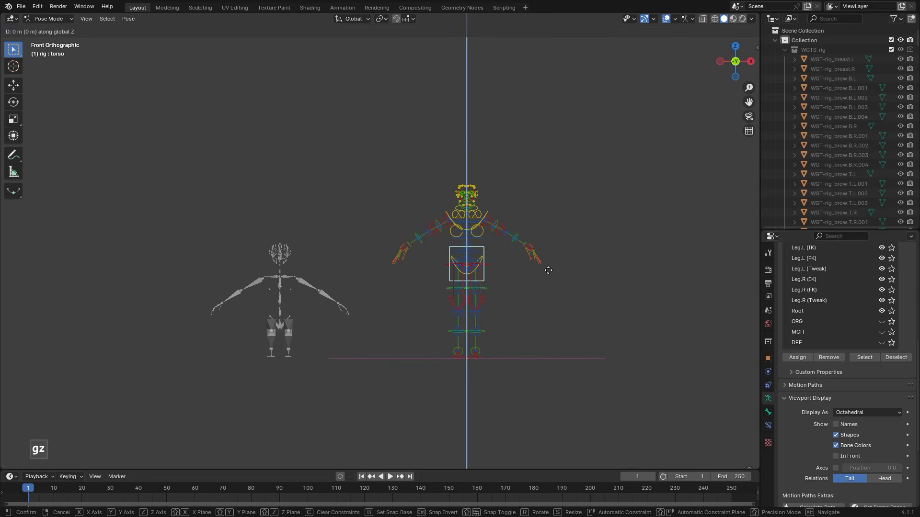
{"action": "left_click", "coordinate": [548, 320]}
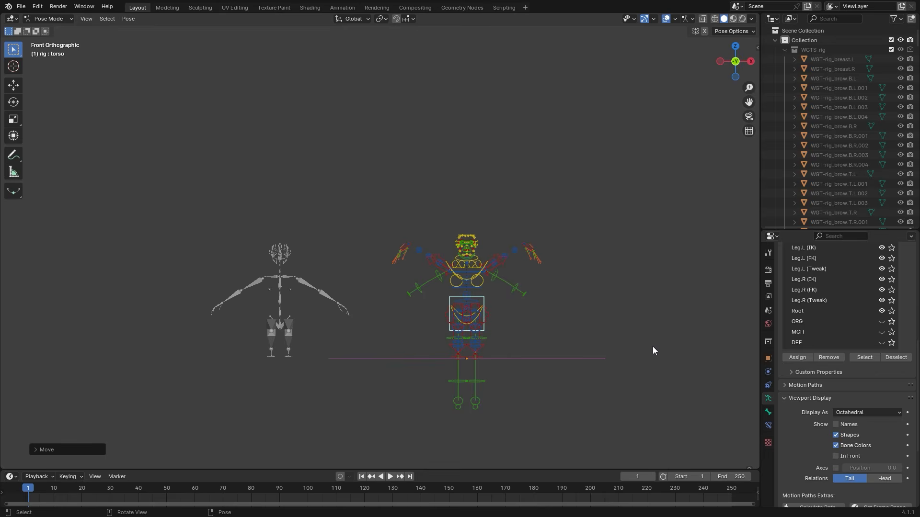
Make the control rig's ORG bone collection visible and examine the crouched limbs from several angles.
{"action": "middle_click_drag", "start_coordinate": [603, 359], "coordinate": [536, 352]}
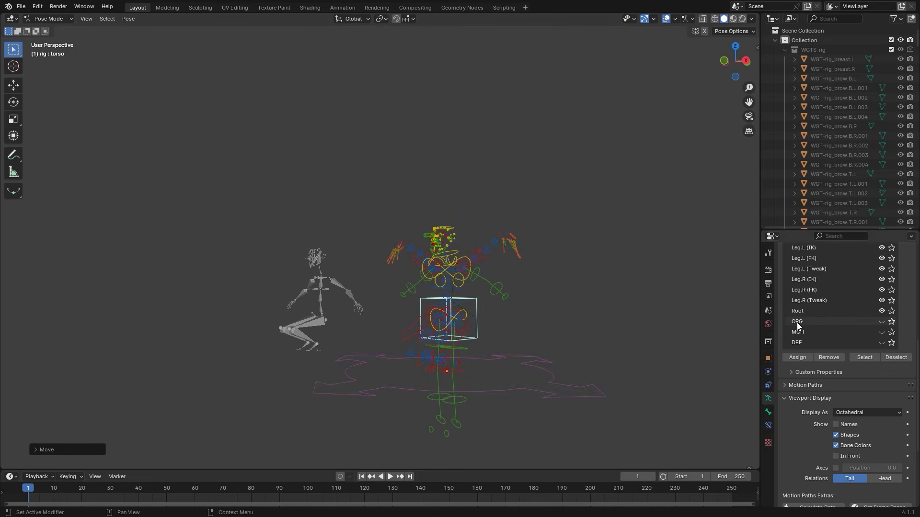
{"action": "left_click", "coordinate": [881, 321]}
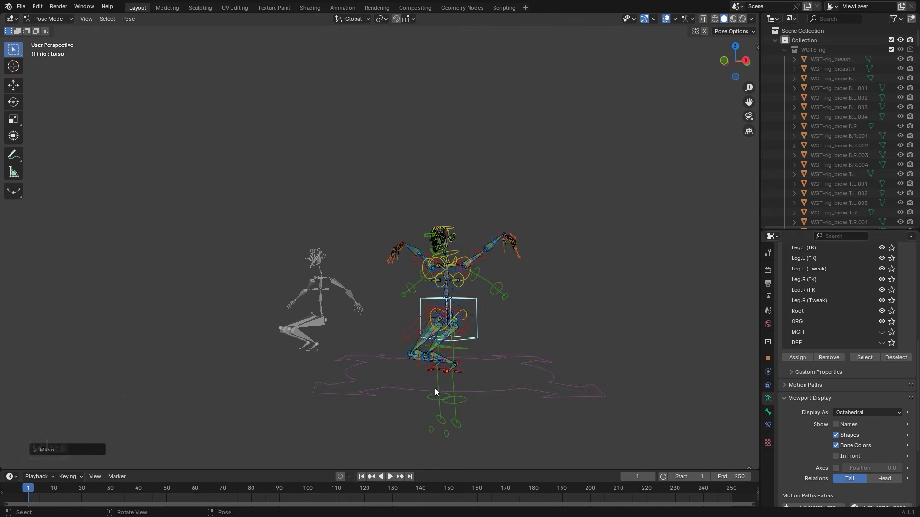
{"action": "scroll", "coordinate": [435, 388], "scroll_direction": "up", "scroll_amount": 2}
{"action": "middle_click_drag", "start_coordinate": [511, 396], "coordinate": [532, 322], "text": "shift"}
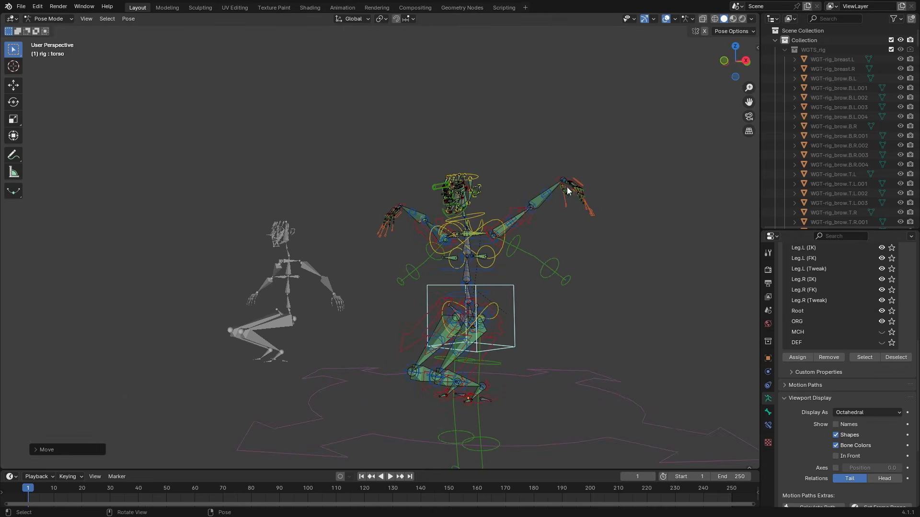
{"action": "middle_click_drag", "start_coordinate": [607, 278], "coordinate": [491, 338]}
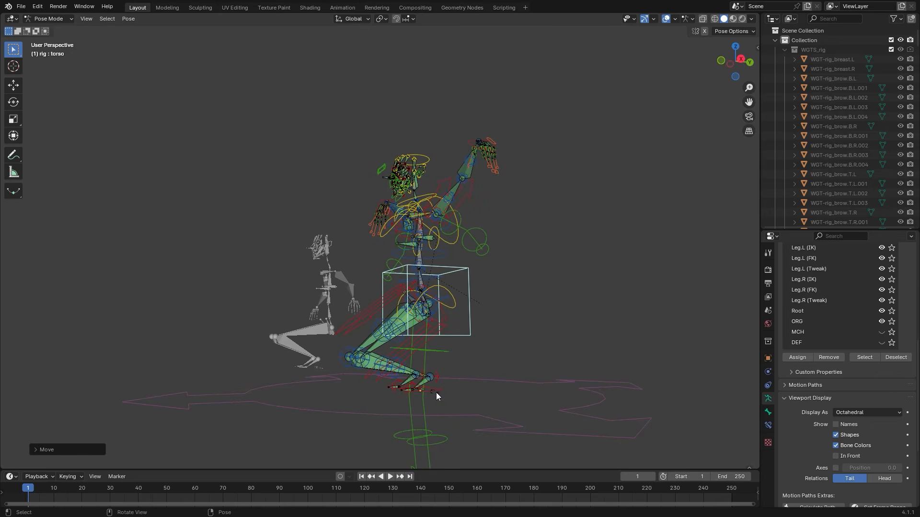
{"action": "middle_click_drag", "start_coordinate": [452, 370], "coordinate": [532, 379]}
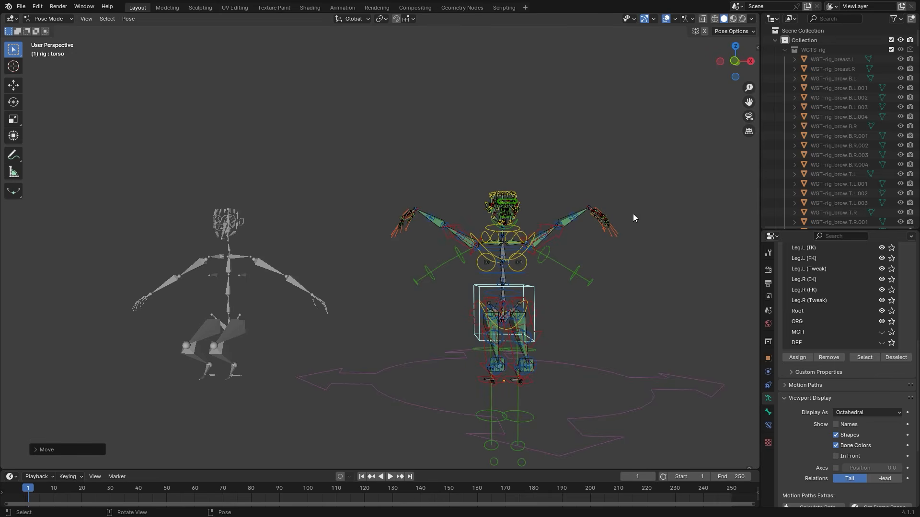
Raise the torso control along Z to standing height and lower it back into the crouch.
{"action": "key", "text": "g"}
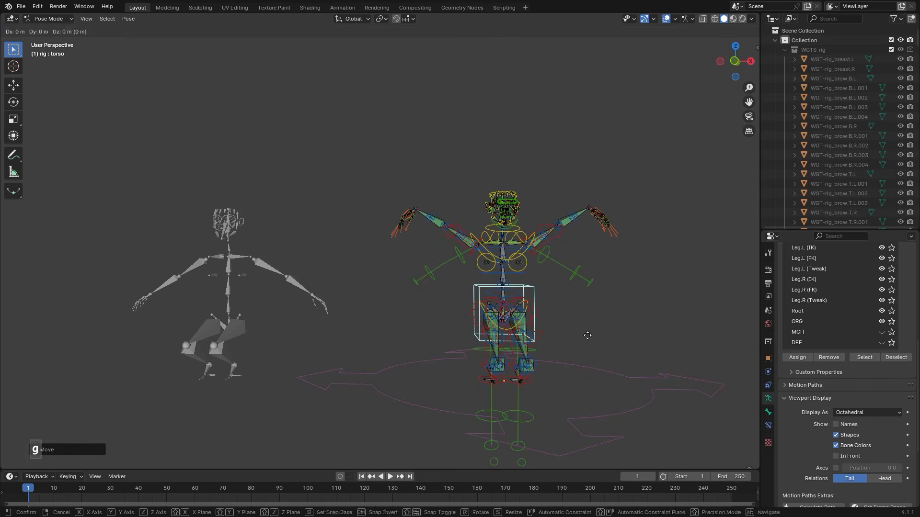
{"action": "key", "text": "z"}
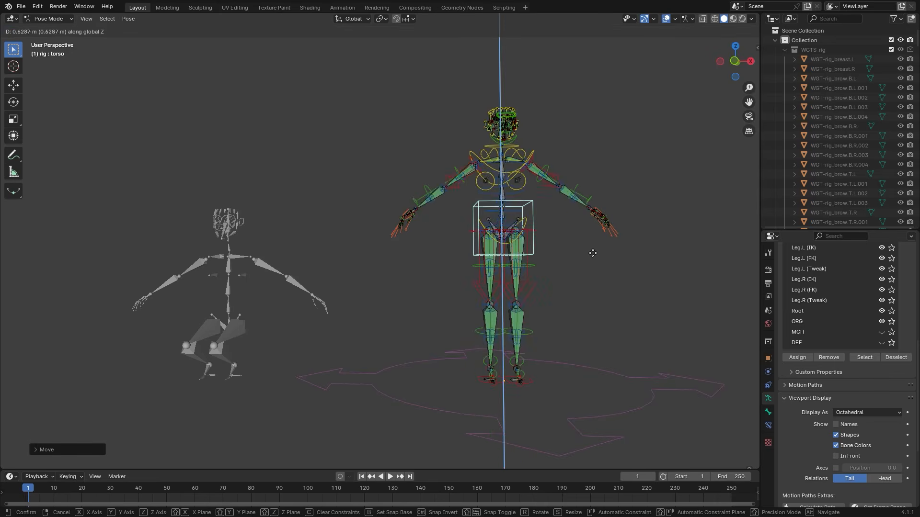
{"action": "left_click", "coordinate": [590, 253]}
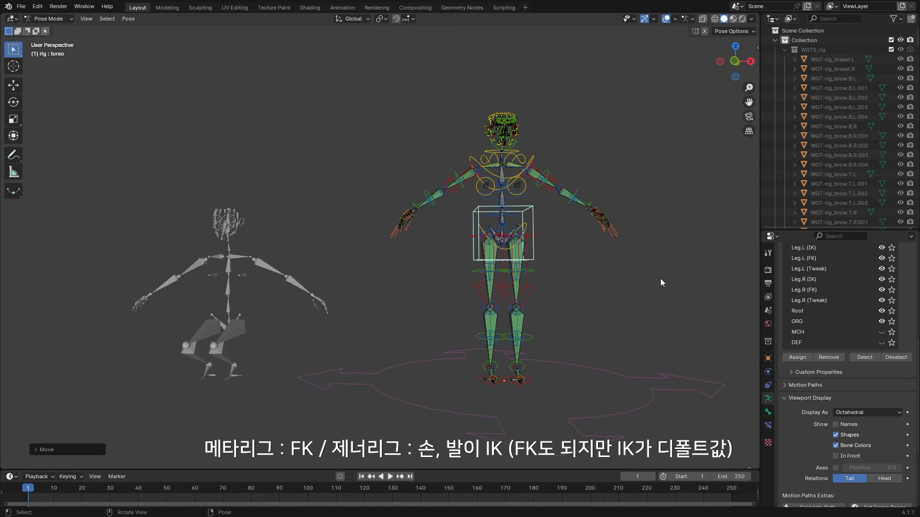
{"action": "key", "text": "g"}
{"action": "key", "text": "z"}
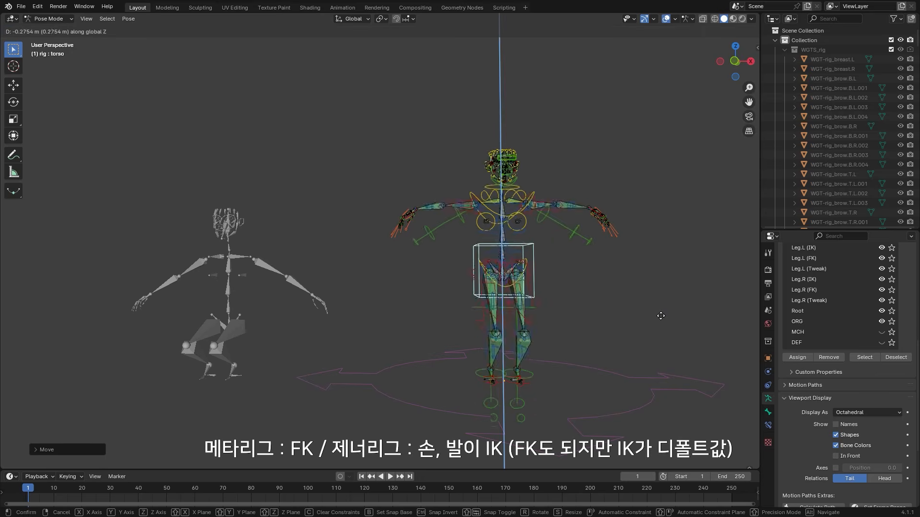
{"action": "left_click", "coordinate": [644, 372]}
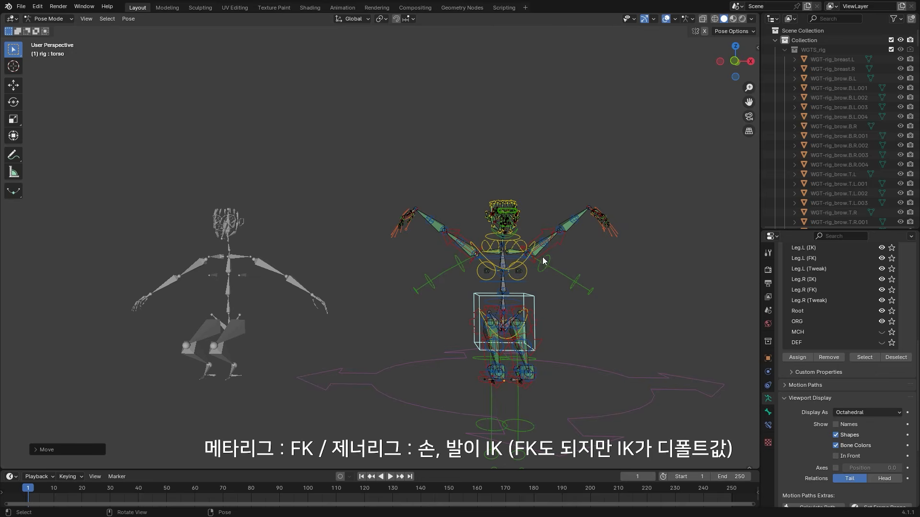
In front view, move the left hand's IK control (hand_ik.L) inward and down to bend the arm.
{"action": "left_click", "coordinate": [600, 215]}
{"action": "key", "text": "KP_1"}
{"action": "key", "text": "g"}
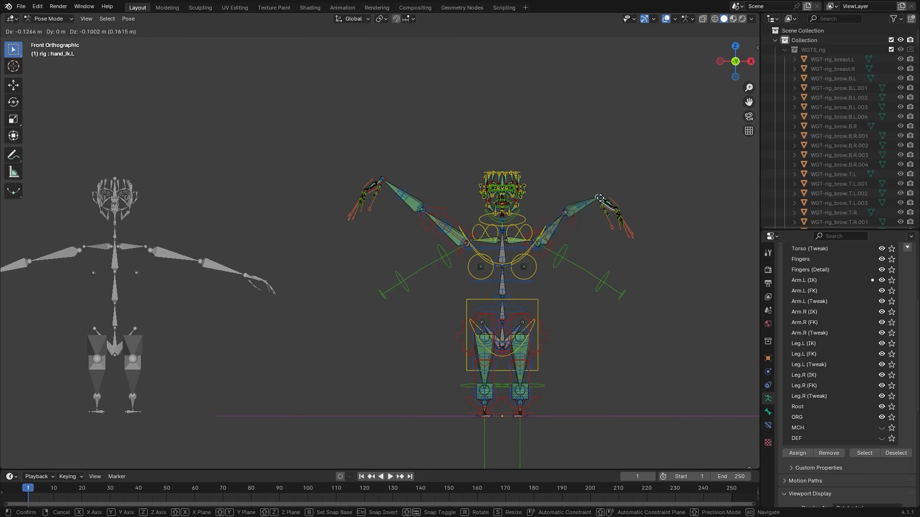
{"action": "left_click", "coordinate": [617, 277]}
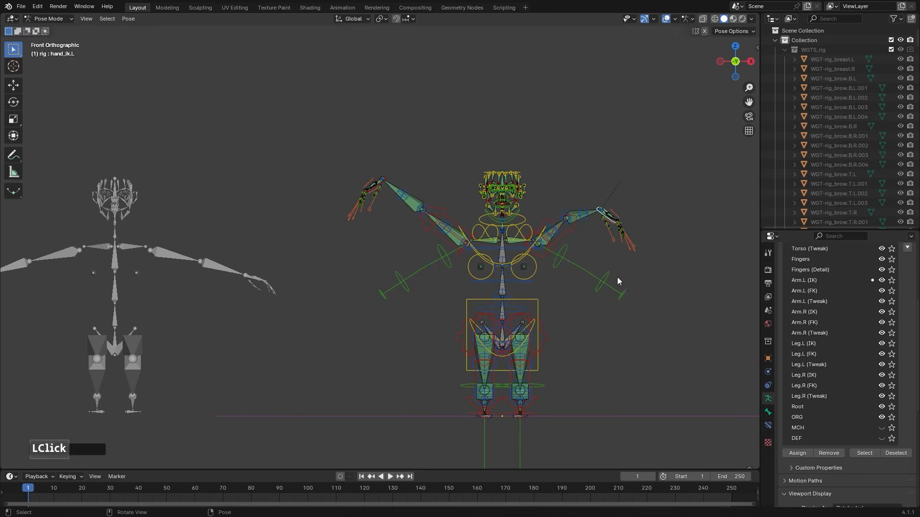
Rotate the left upper arm's FK control (upper_arm_fk.L) downward to compare it with the IK arm.
{"action": "left_click", "coordinate": [561, 256]}
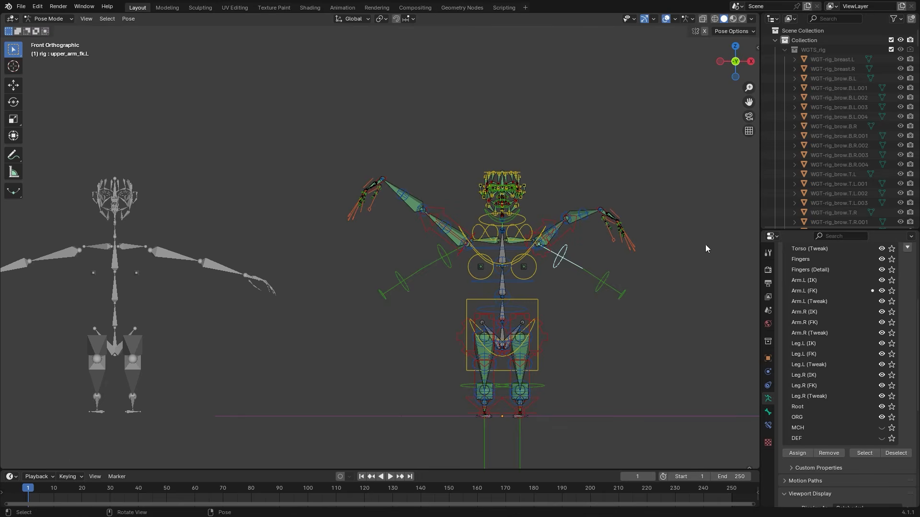
{"action": "key", "text": "r"}
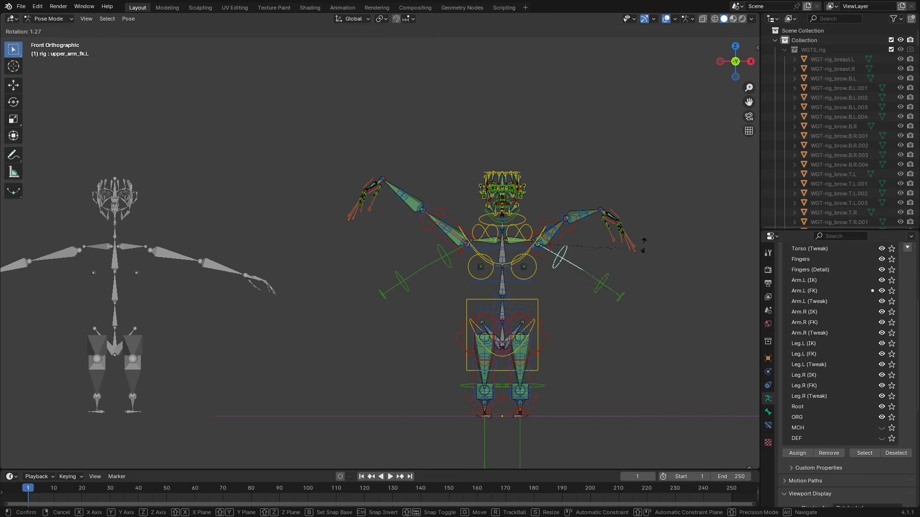
{"action": "left_click", "coordinate": [589, 250]}
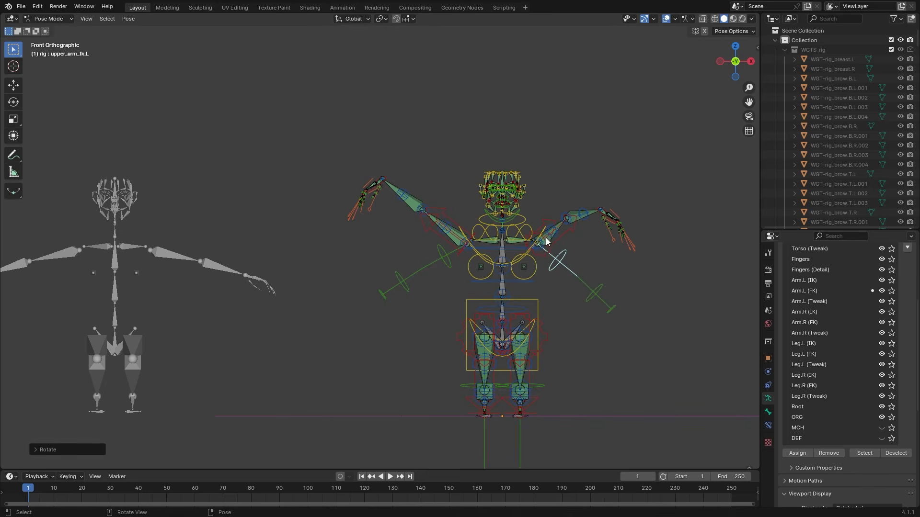